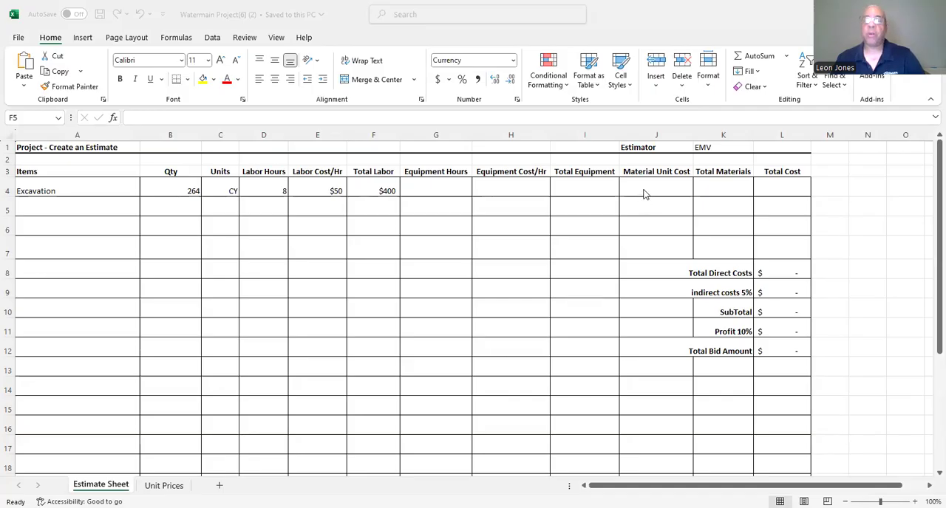
Enter a material unit cost of $1.52 for the Excavation item.
click(642, 186)
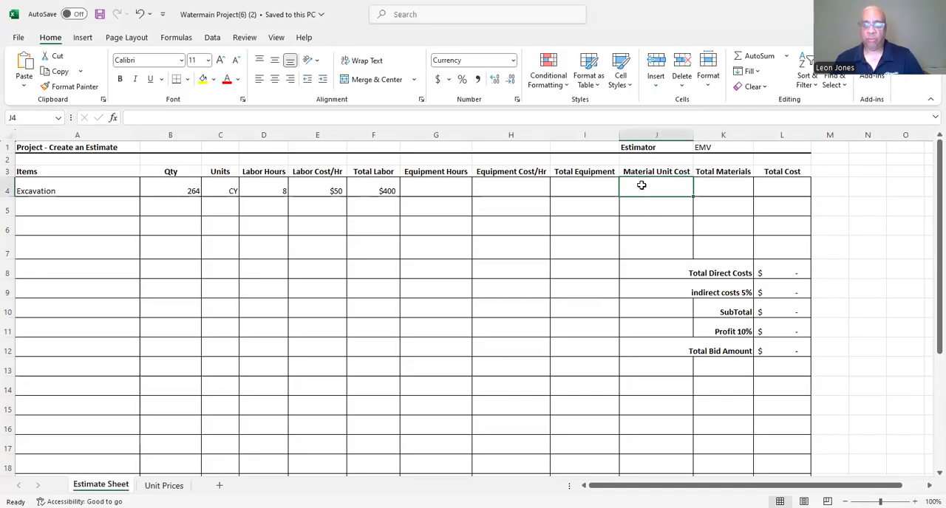
text($)
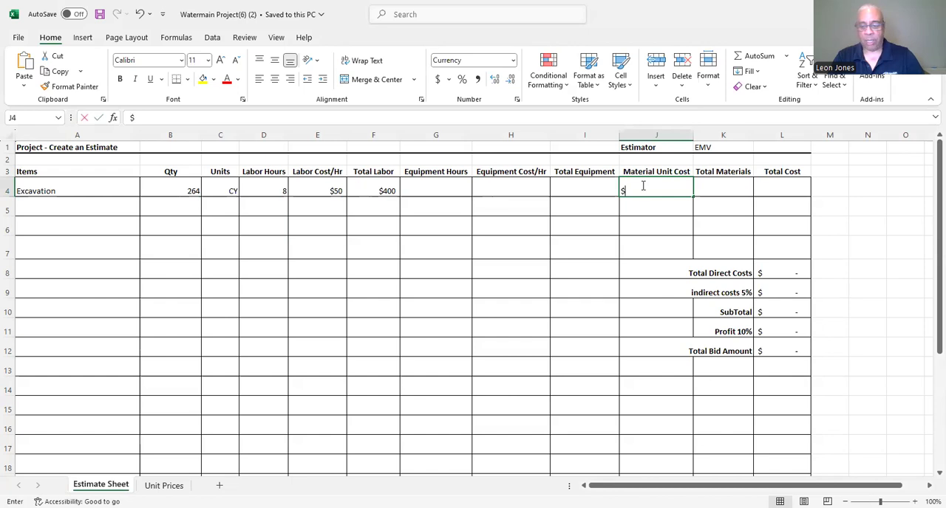
text(1.52)
key(Return)
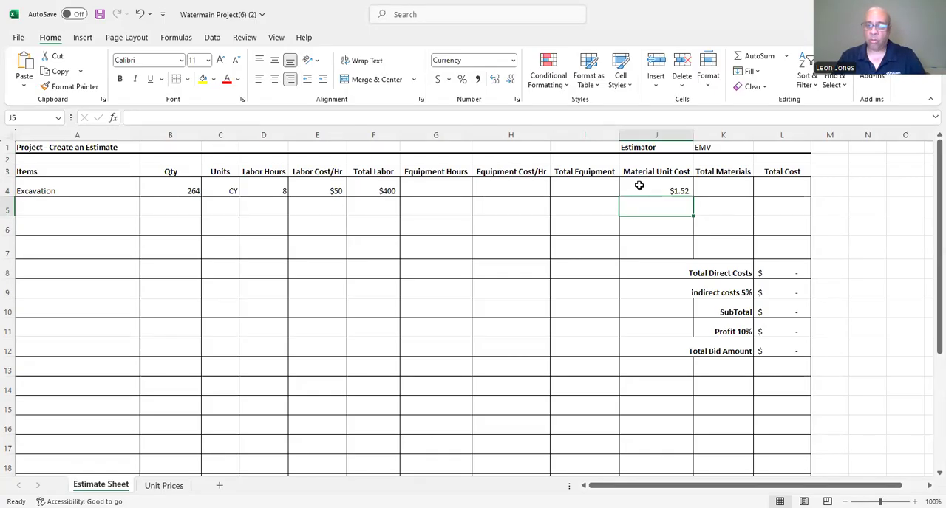
Calculate Excavation's total materials in K4 as quantity times material unit cost (=B4*J4), and save the workbook.
click(726, 190)
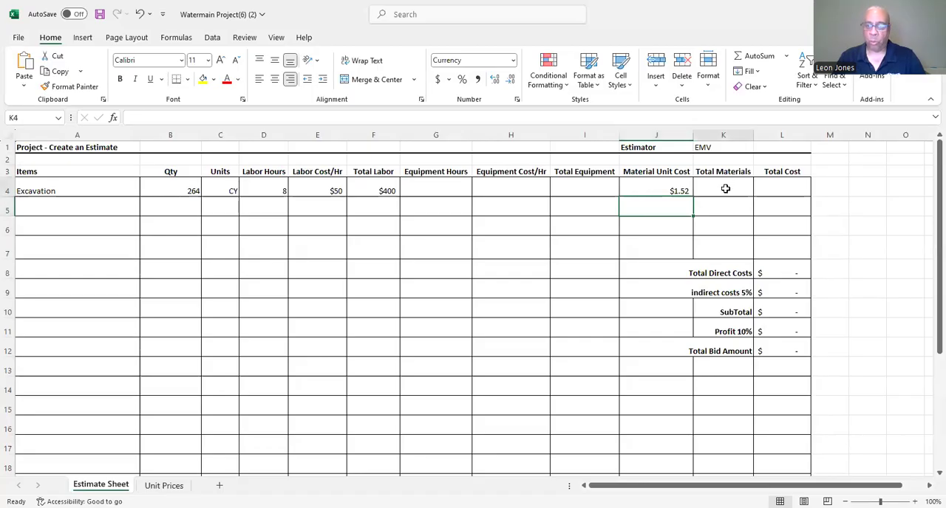
text(=)
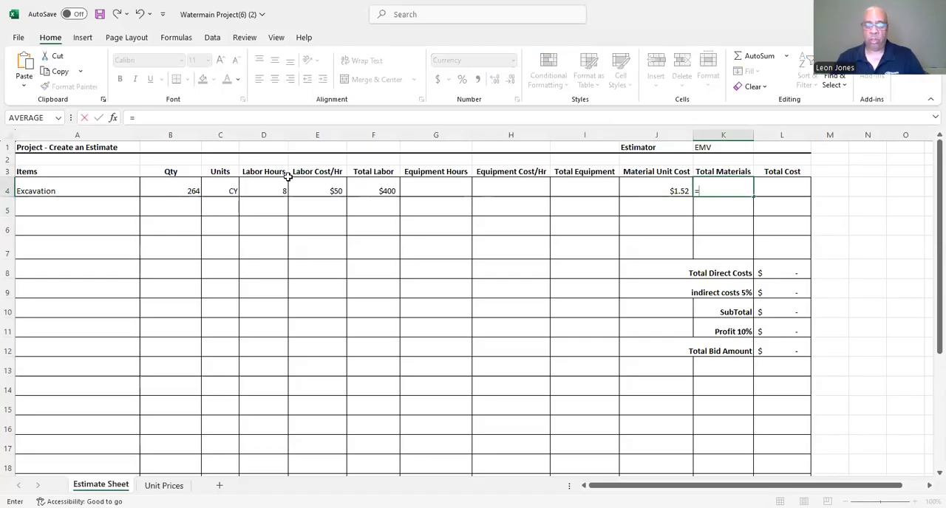
click(170, 187)
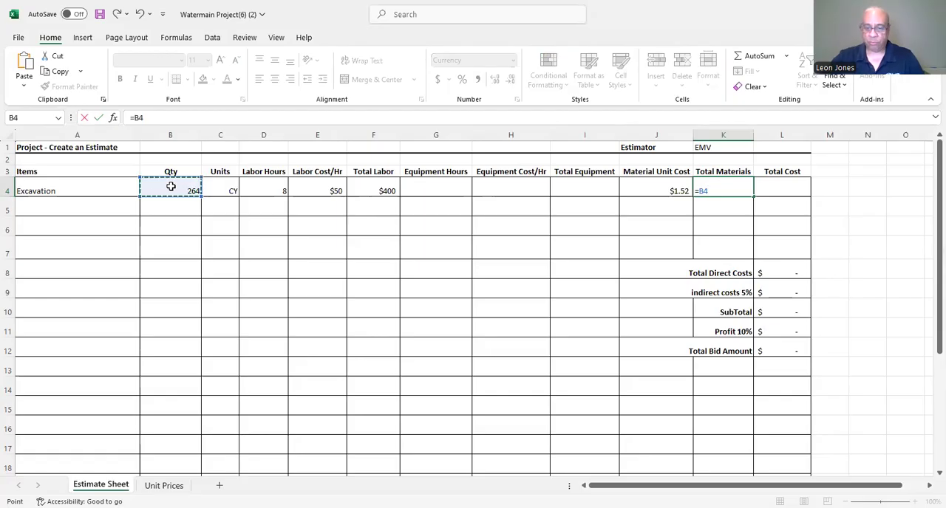
text(*)
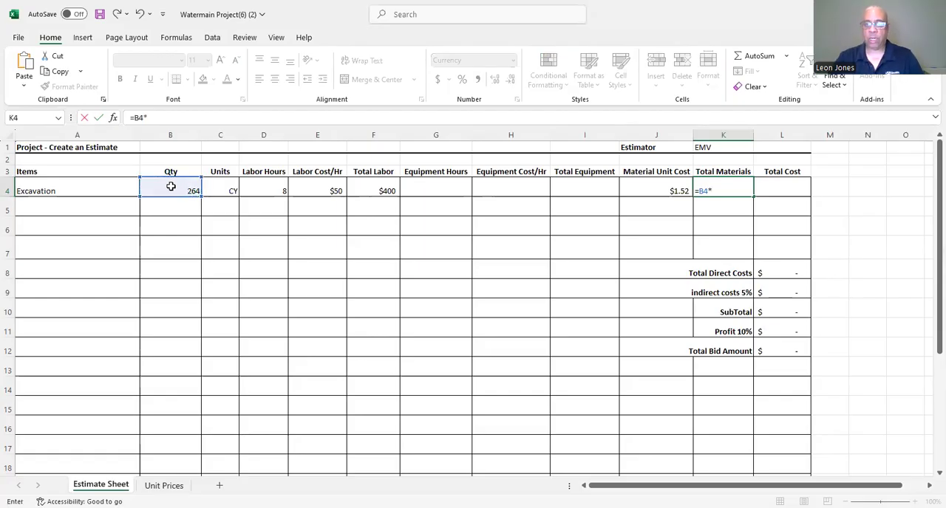
click(640, 191)
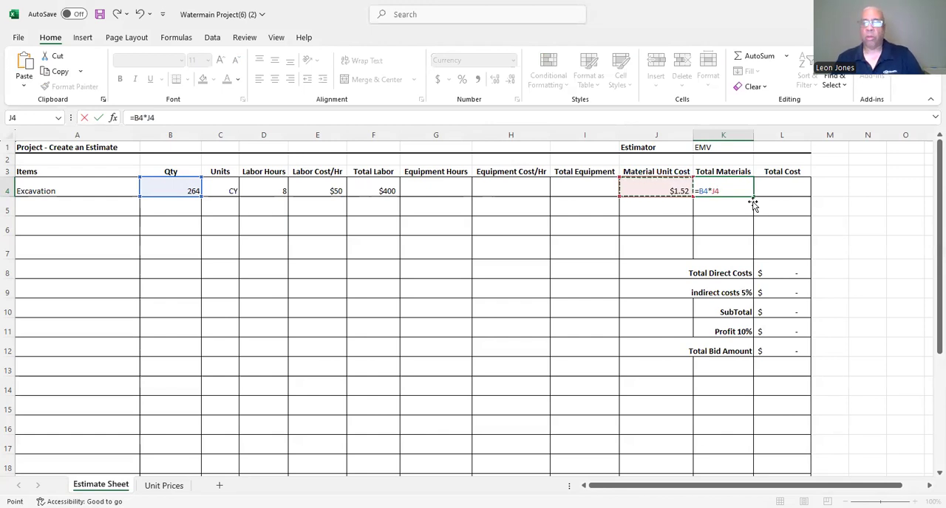
key(Return)
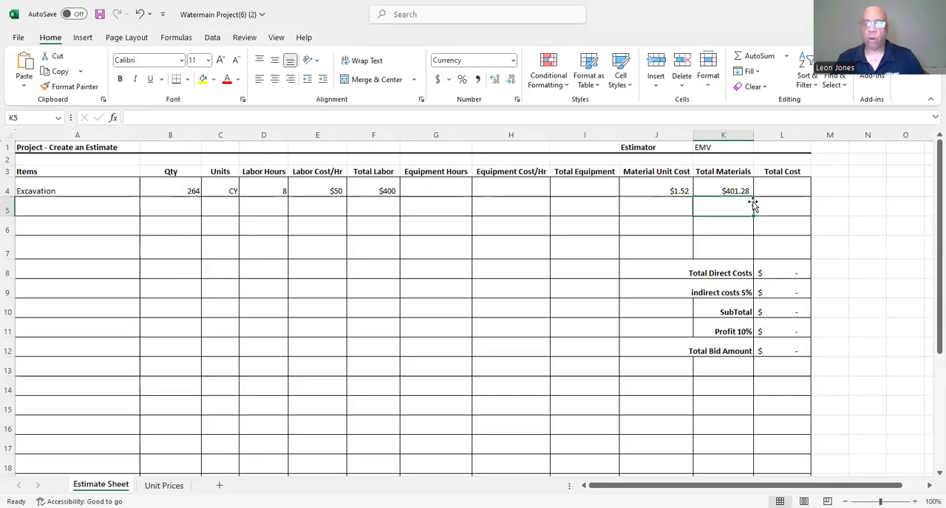
click(101, 15)
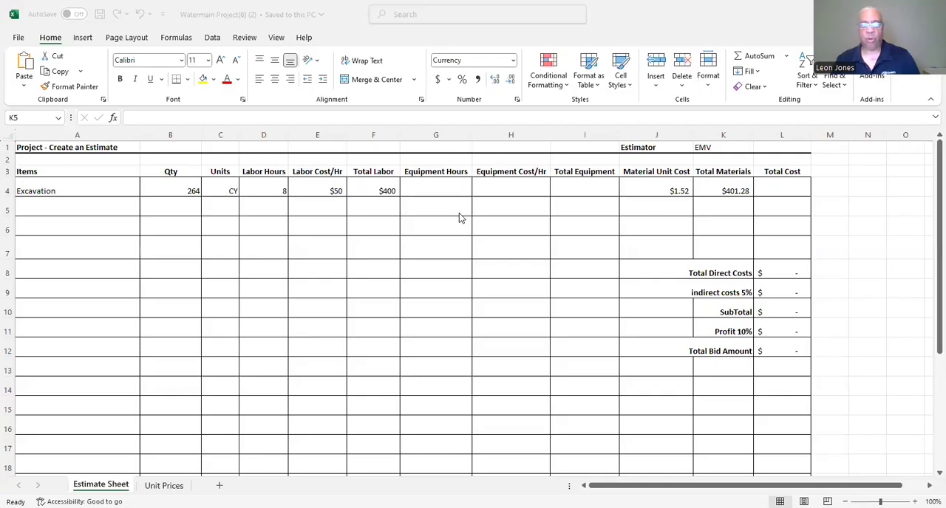
Enter 4 equipment hours and an equipment cost of $100 per hour for the Excavation item.
click(438, 182)
text(4)
key(BackSpace)
click(449, 188)
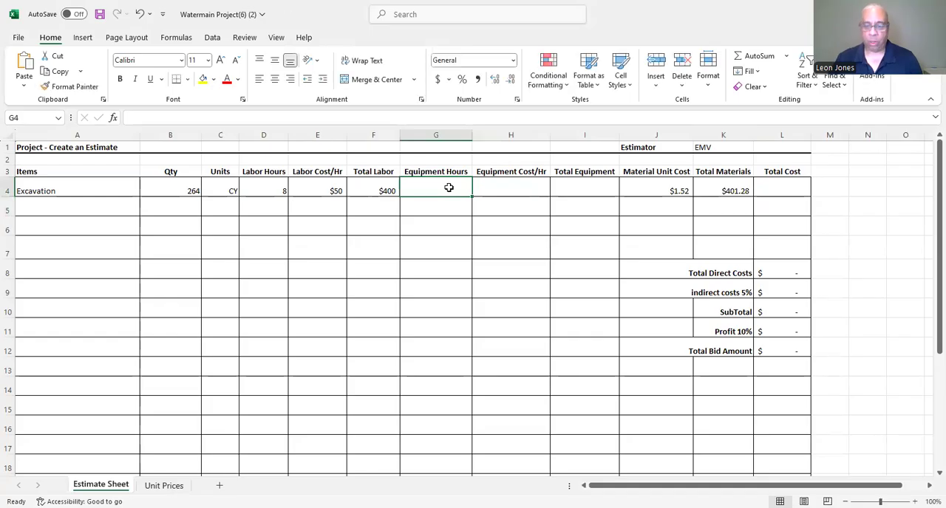
text(4)
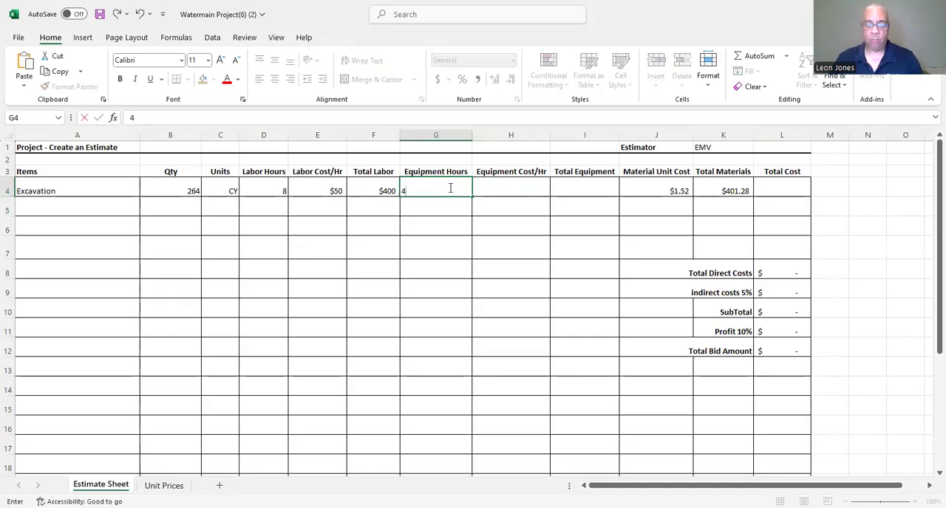
click(497, 195)
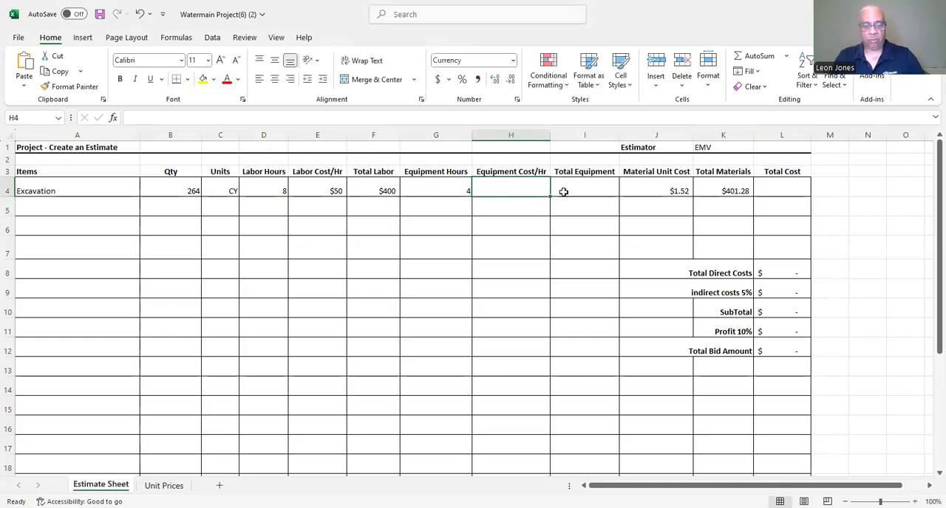
text($100)
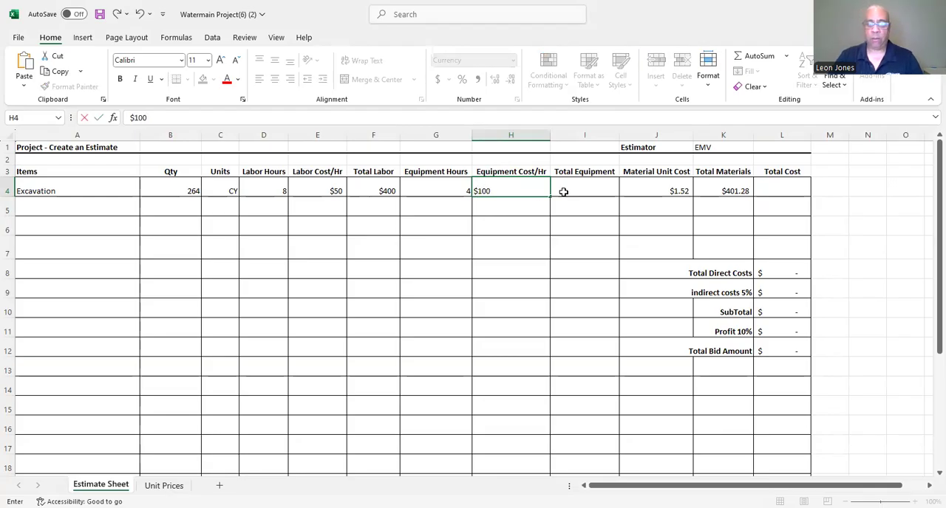
key(Return)
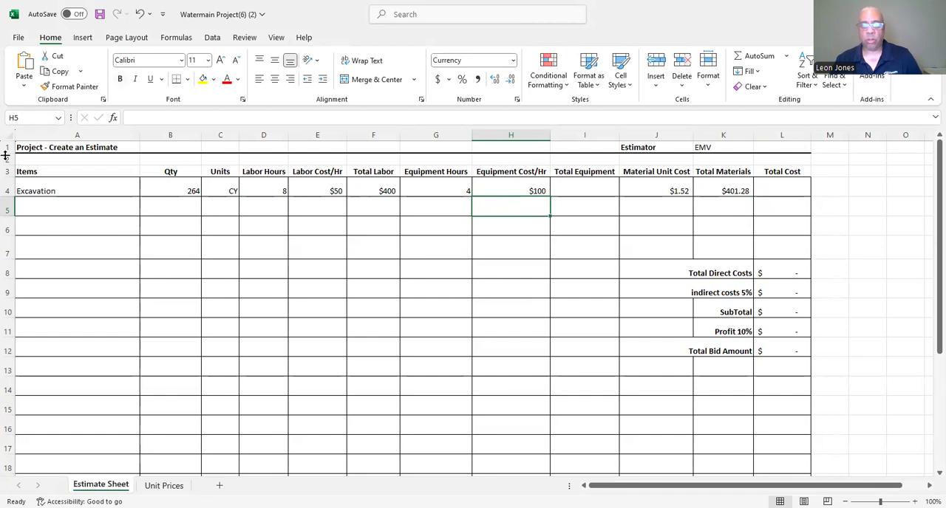
Calculate Excavation's total equipment cost in I4 by multiplying equipment hours by the hourly equipment cost (=G4*H4).
click(574, 188)
text(=)
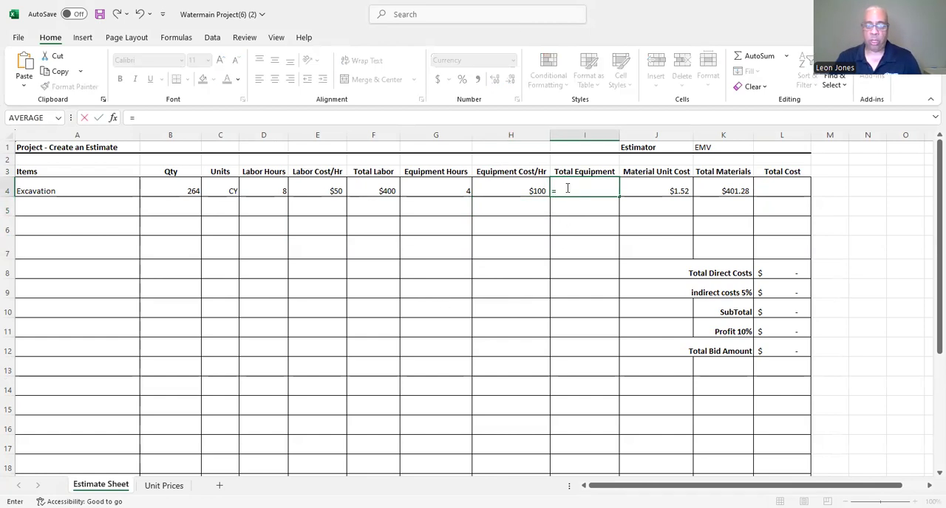
click(443, 189)
text(*)
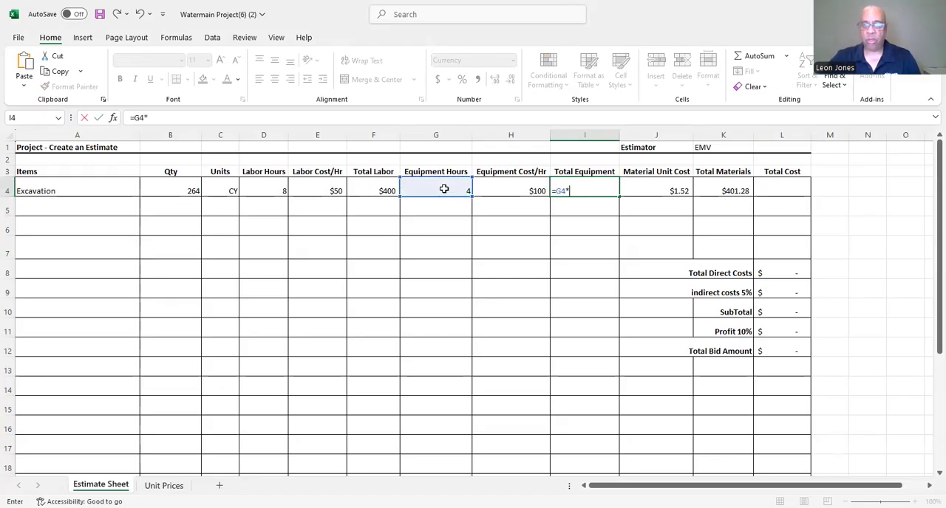
click(507, 186)
key(Return)
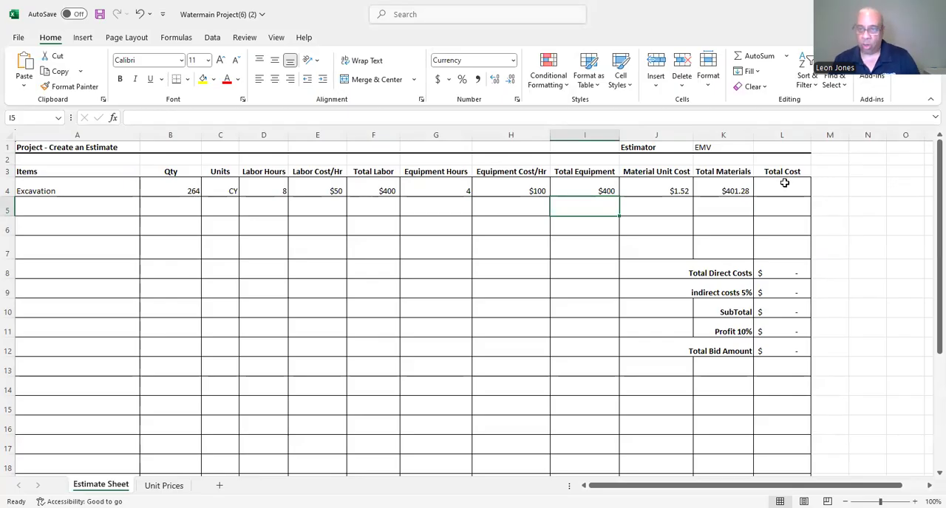
Calculate Excavation's total cost in L4 by adding total labor, total equipment and total materials (=F4+I4+K4).
click(784, 182)
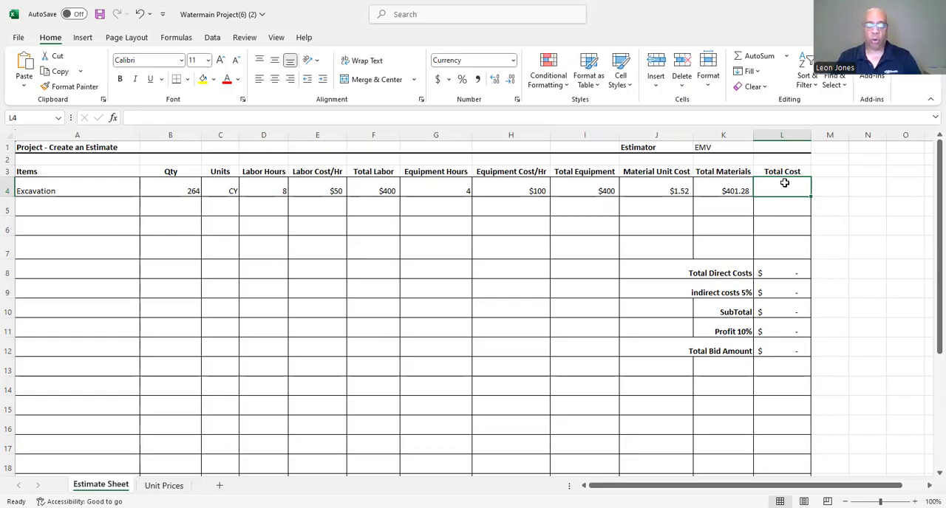
text(=)
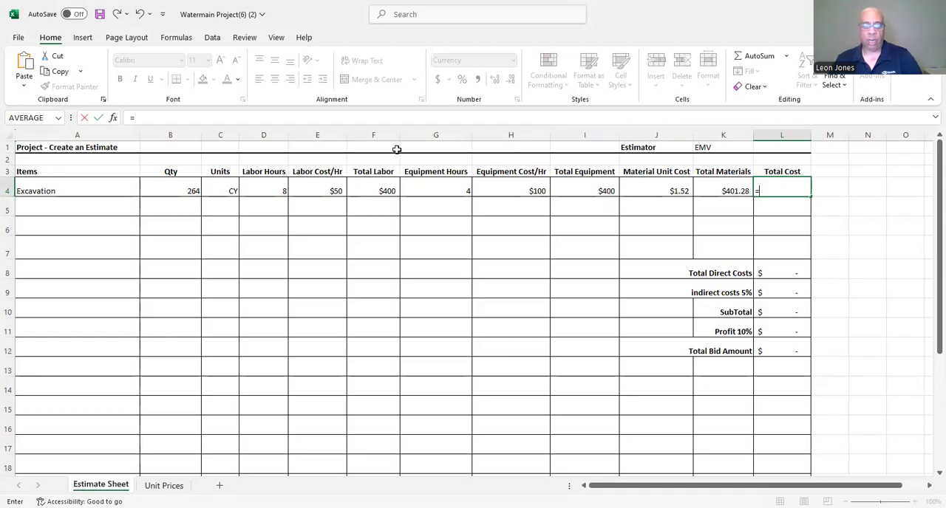
click(371, 191)
text(+)
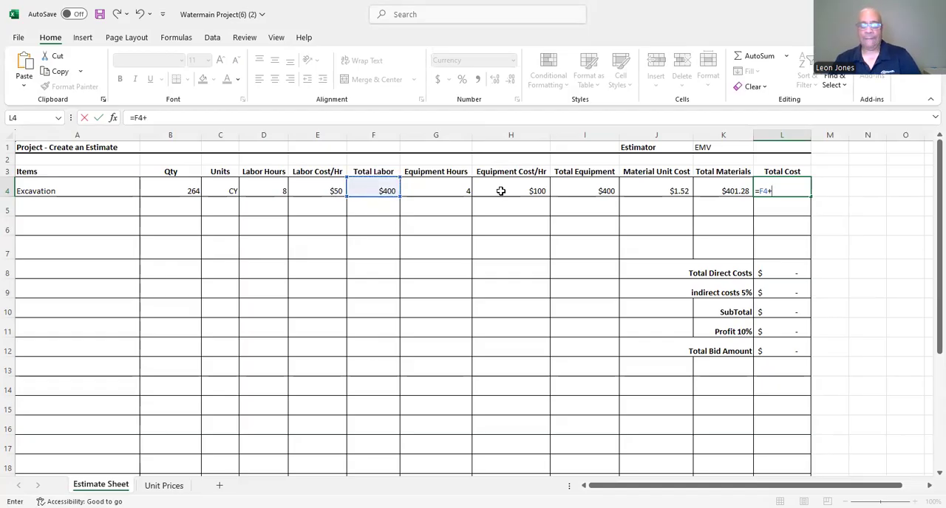
click(572, 191)
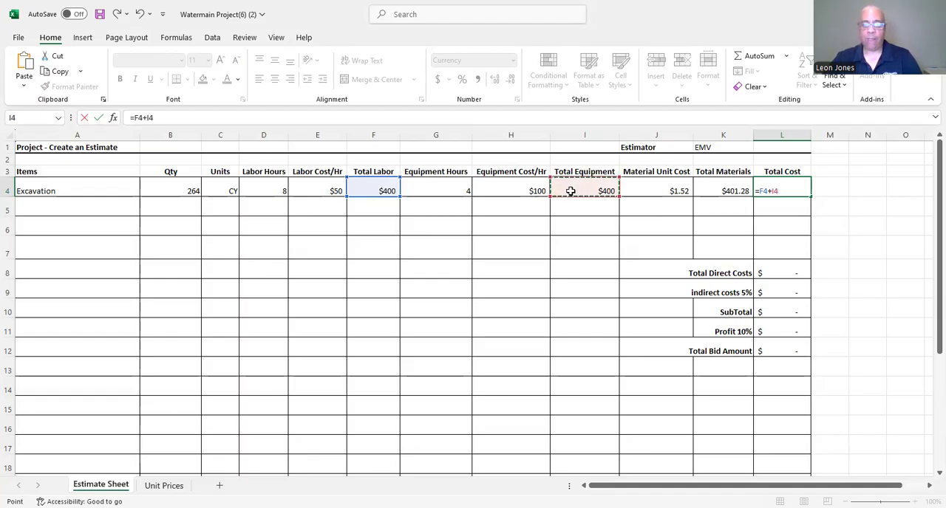
text(+)
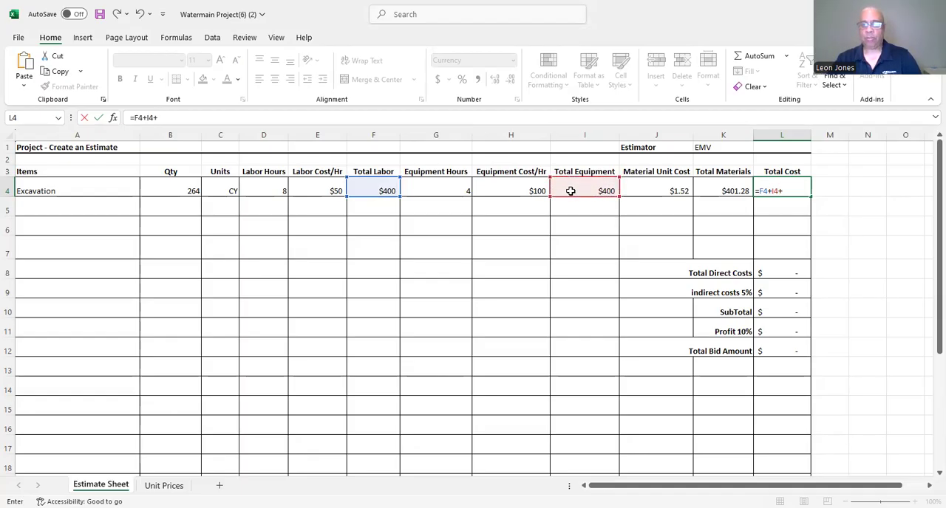
click(717, 182)
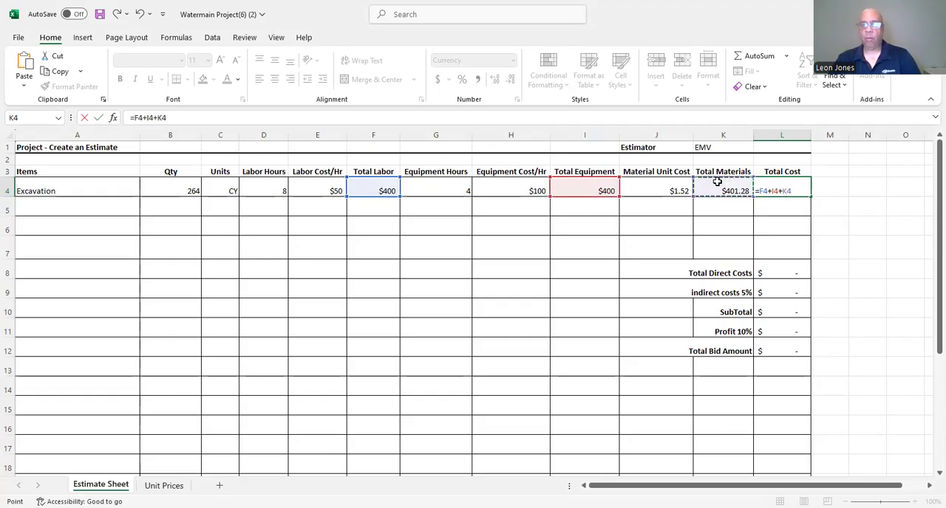
key(Return)
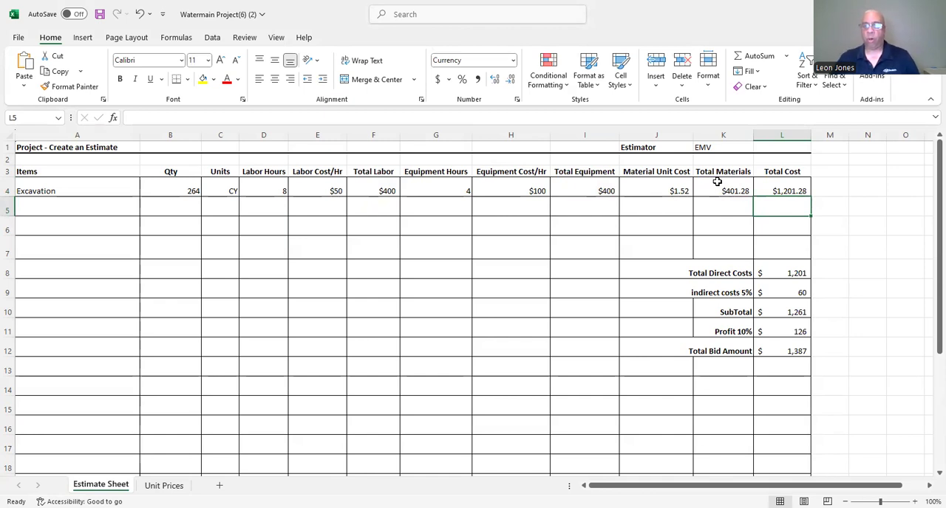
Clear the indirect costs 5% amount in L9 and the profit 10% amount in L11, and save the workbook.
click(800, 293)
key(Delete)
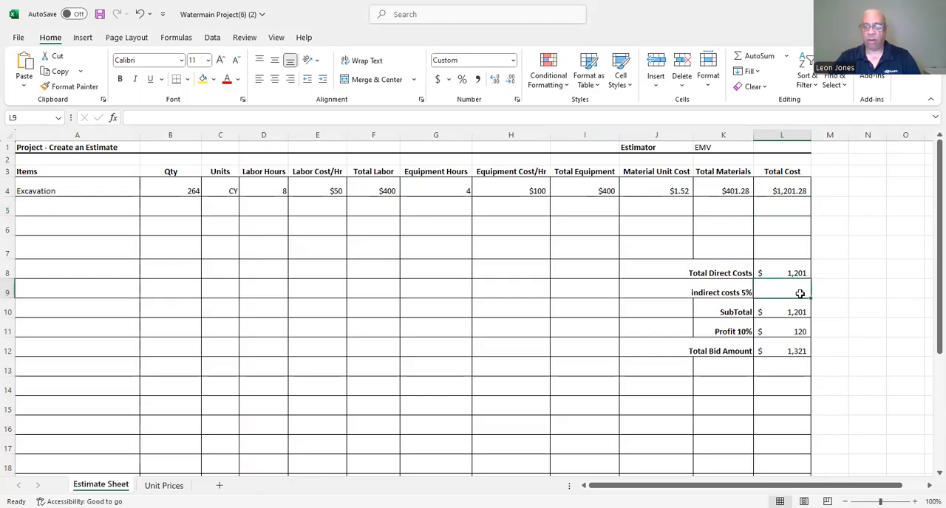
key(Down)
key(Down)
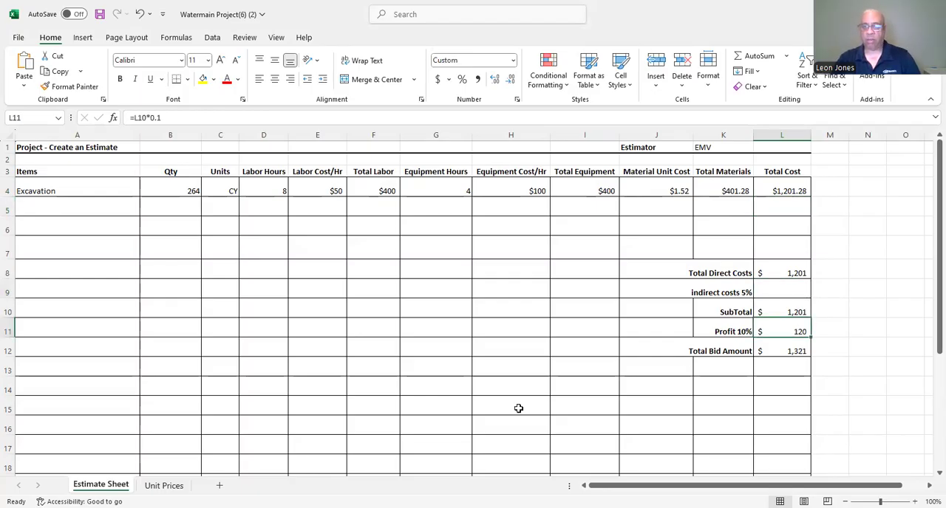
key(Delete)
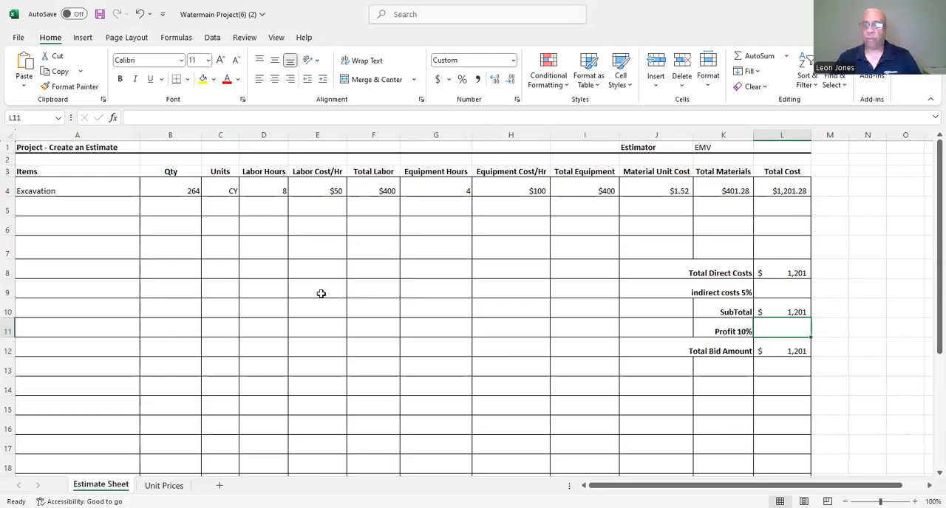
click(100, 14)
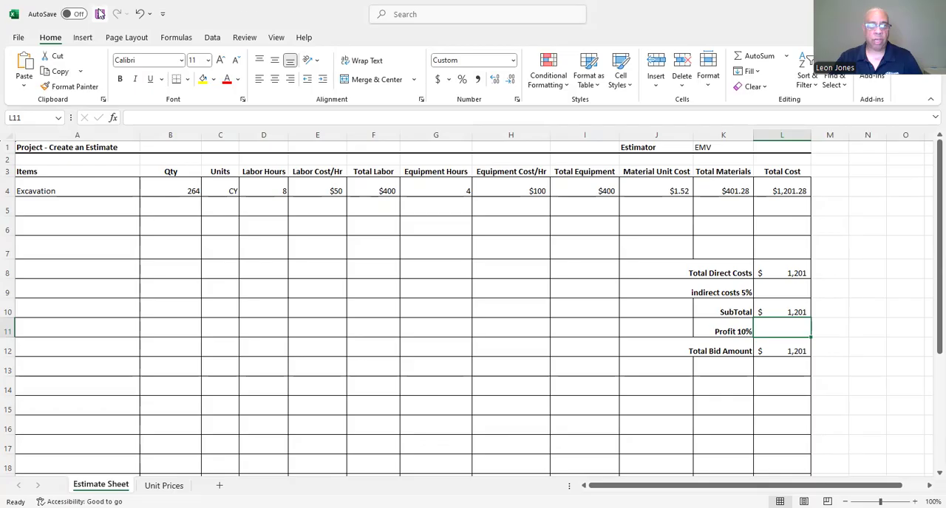
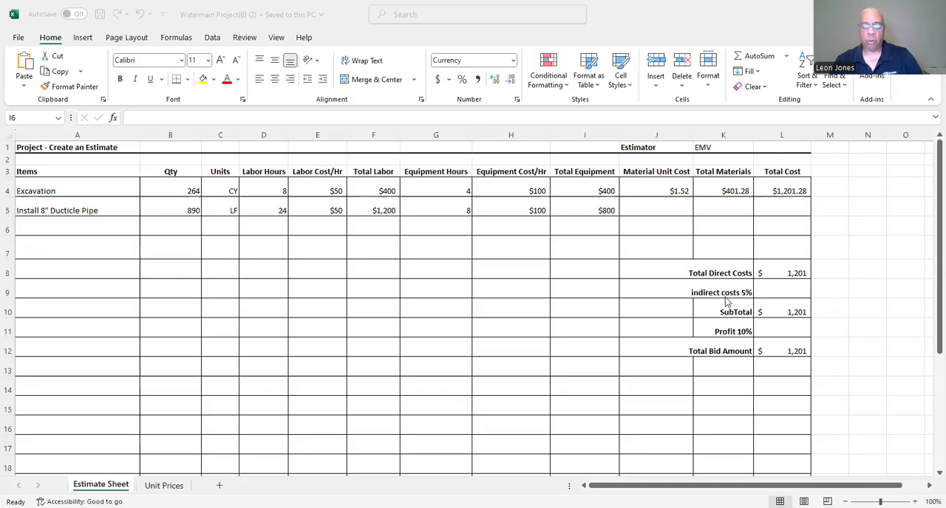
Enter a material unit cost of $100 for the Install 8" Ducticle Pipe item in J5.
click(648, 209)
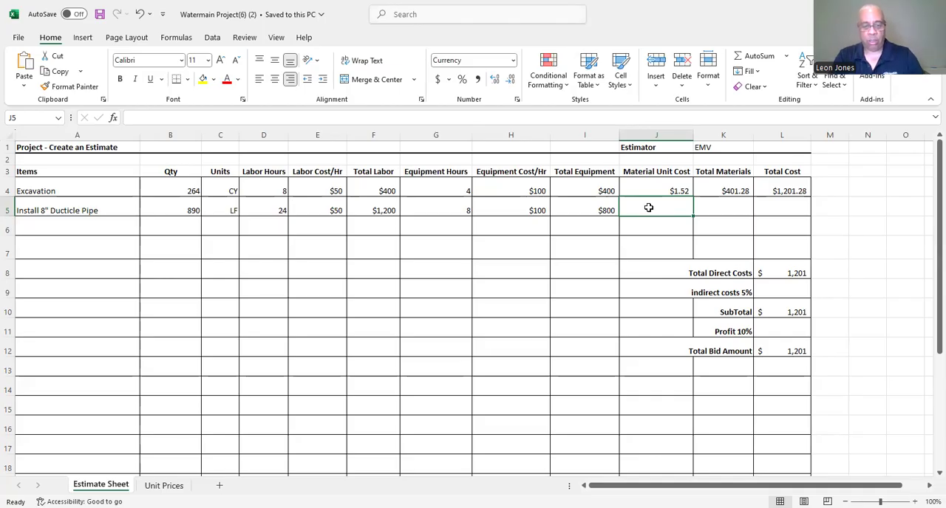
text($100)
key(Return)
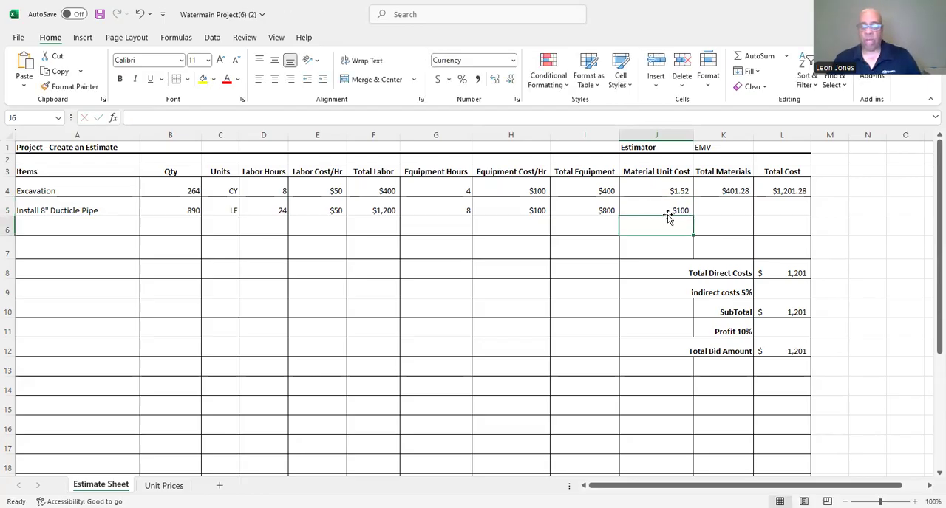
Calculate the pipe item's total materials in K5 by multiplying quantity by material unit cost (=B5*J5).
click(724, 208)
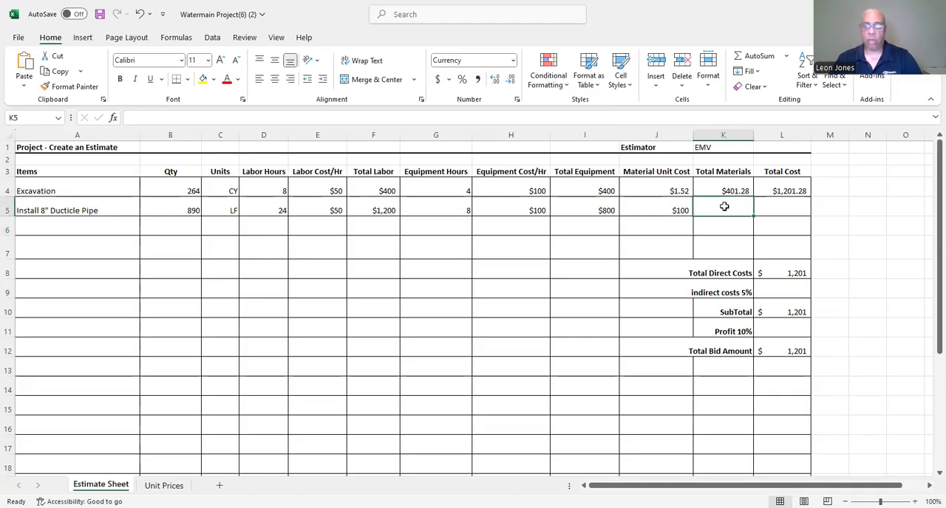
text(=)
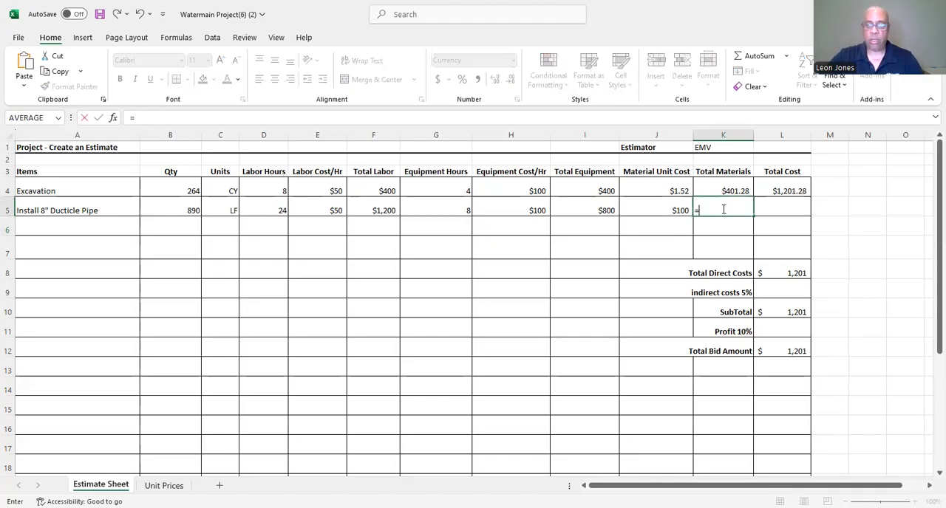
click(181, 210)
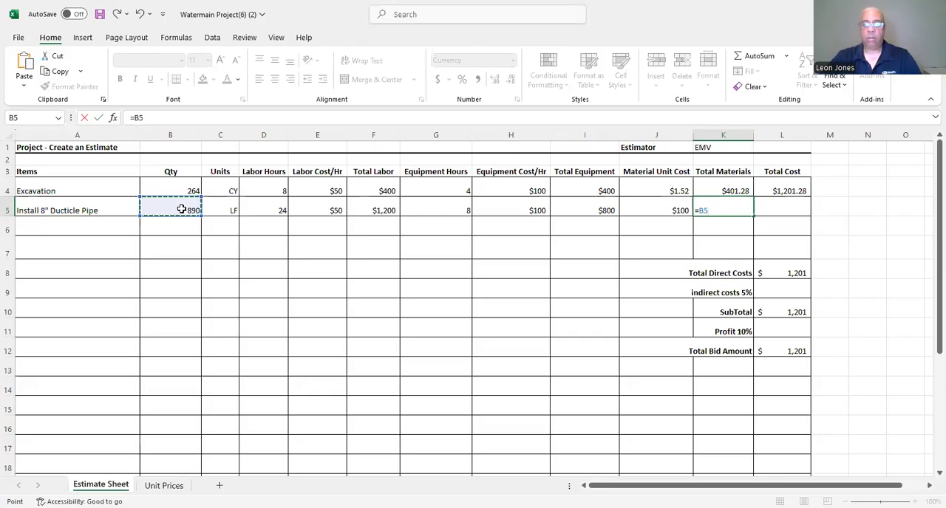
text(*)
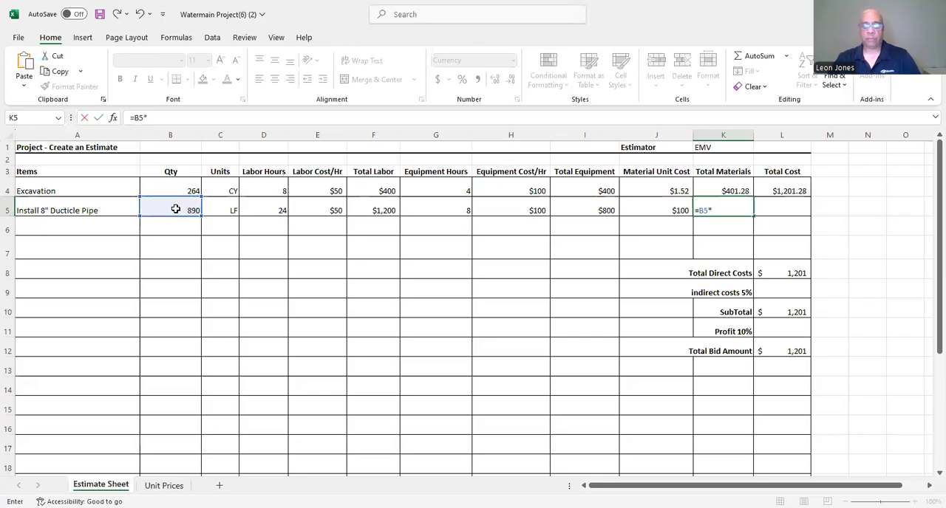
click(627, 211)
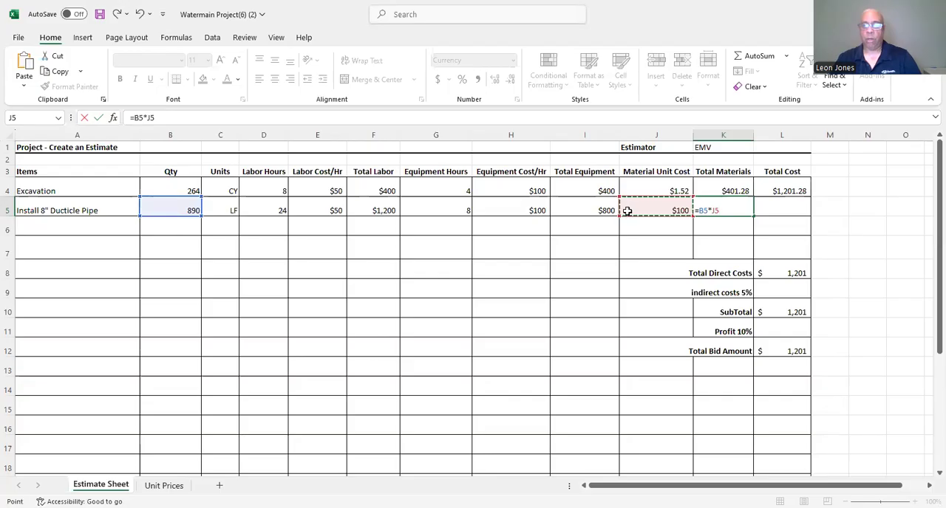
key(Return)
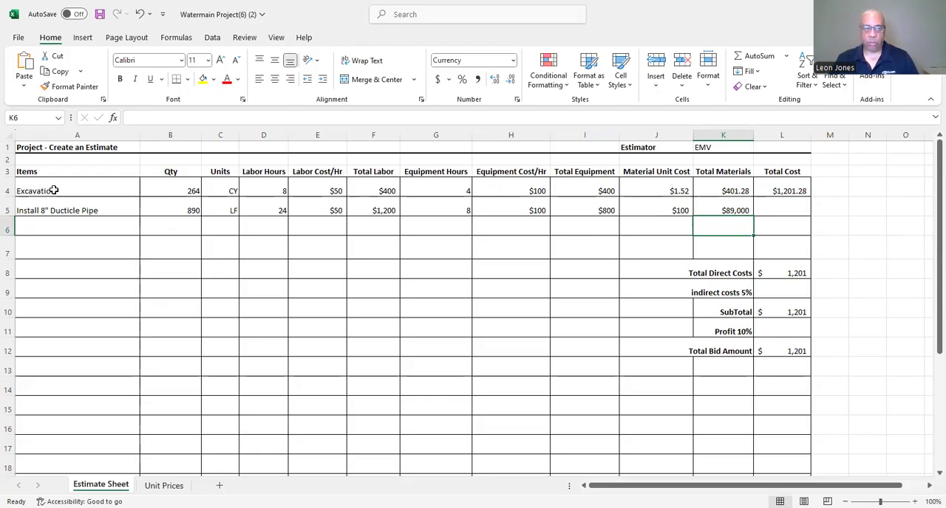
Try to calculate the pipe item's total cost in L5 with =F5*I5+K5, and clear the cell.
click(792, 210)
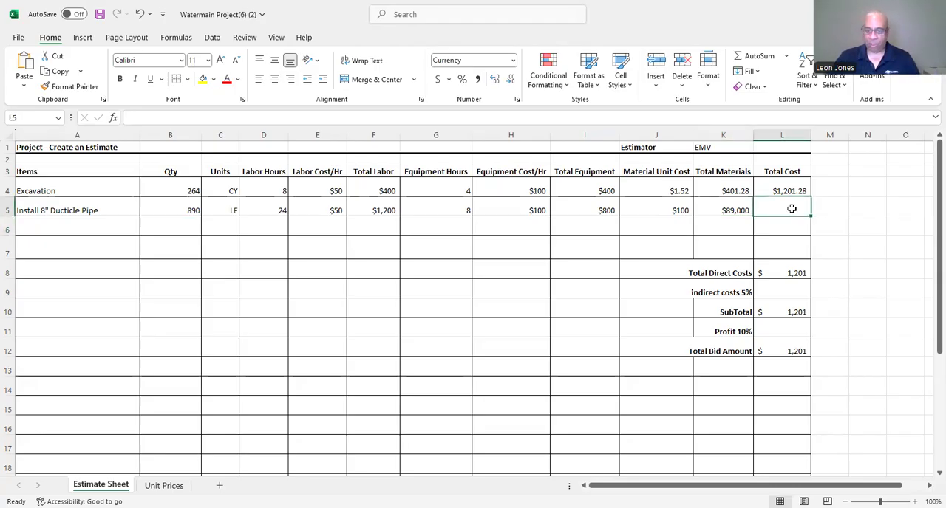
text(=)
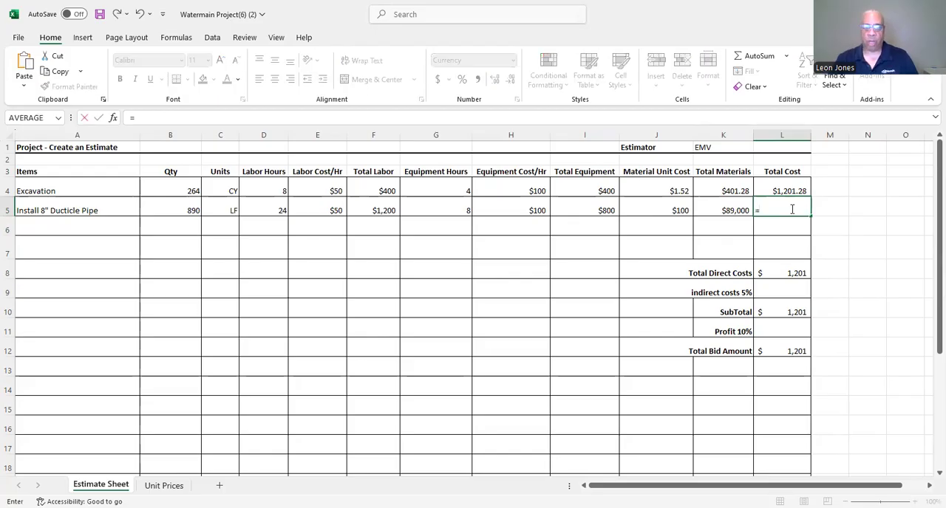
click(381, 209)
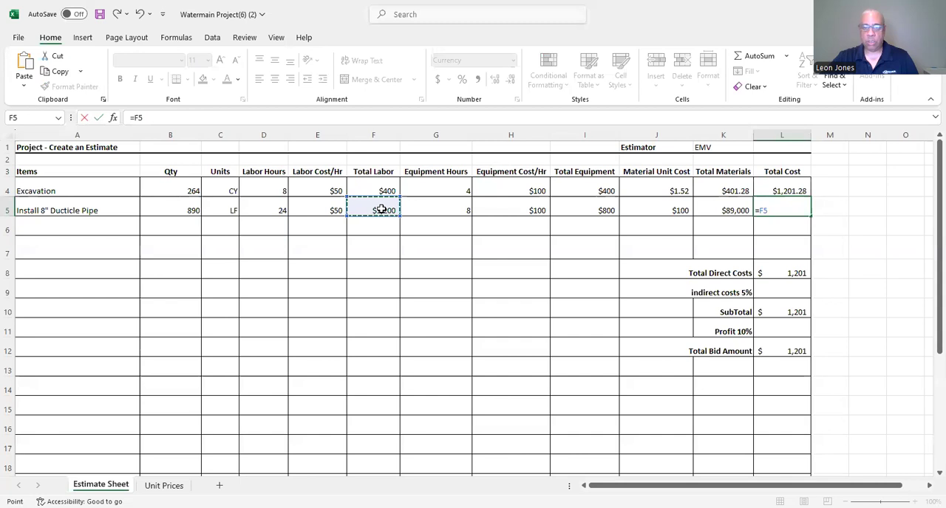
text(*)
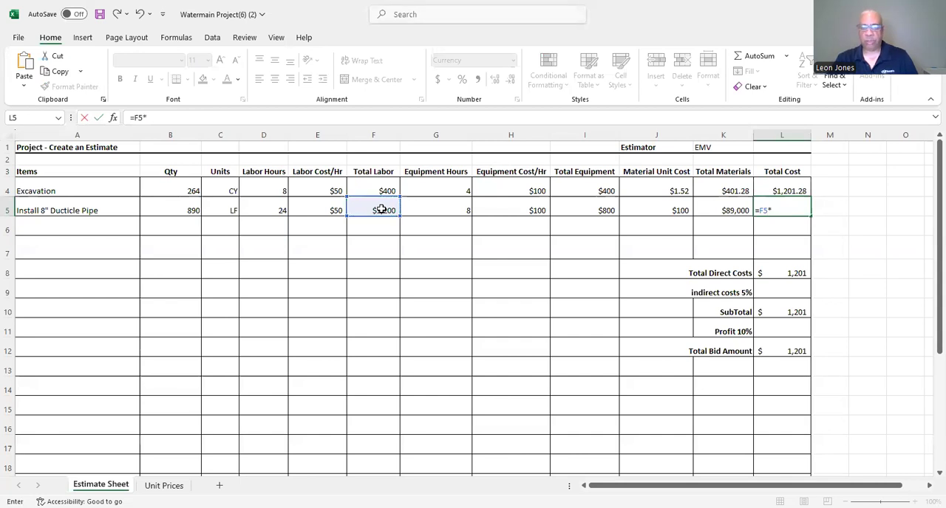
click(592, 210)
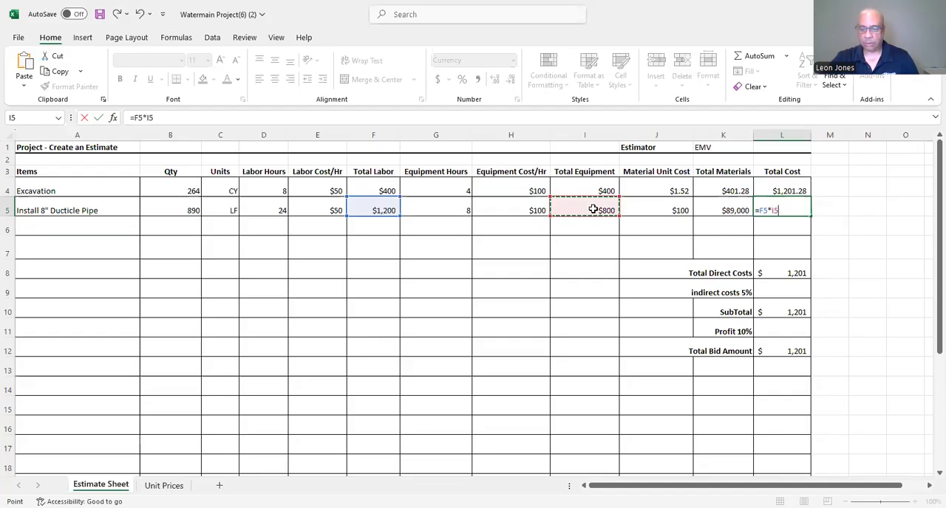
text(+)
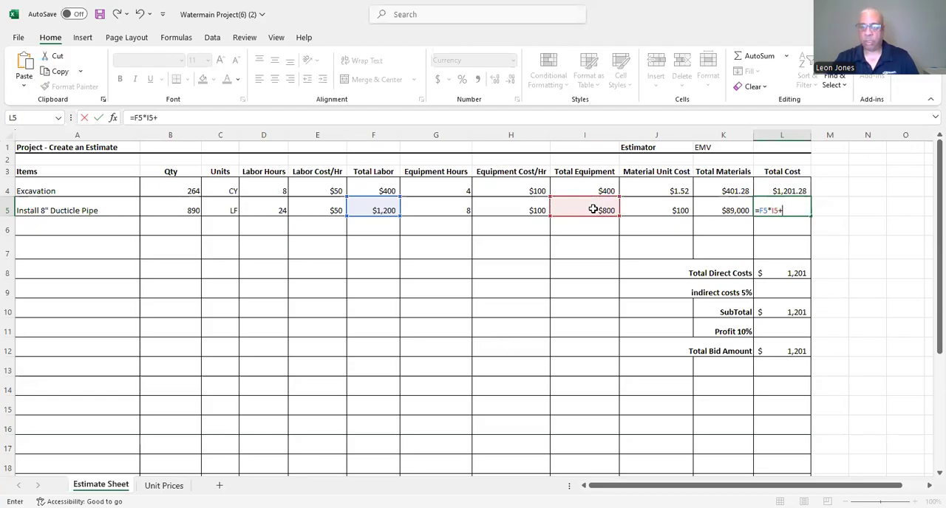
click(713, 206)
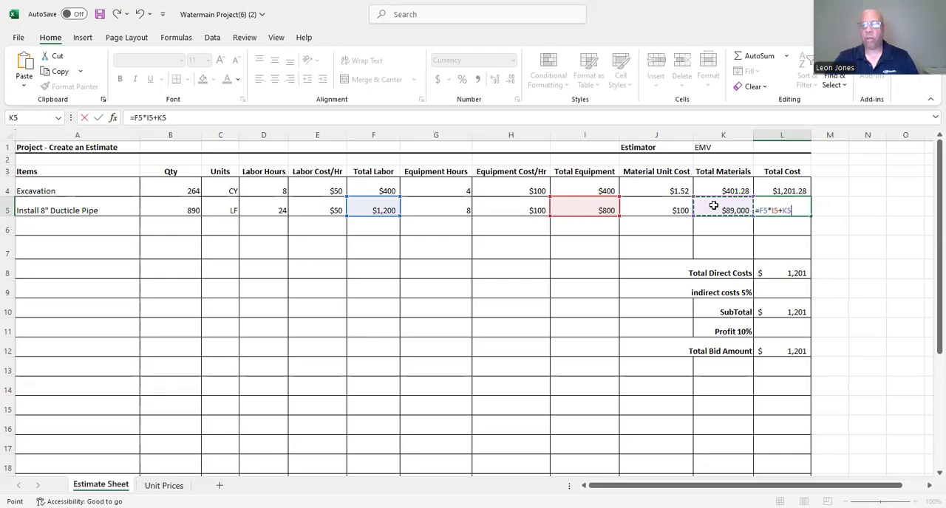
key(Return)
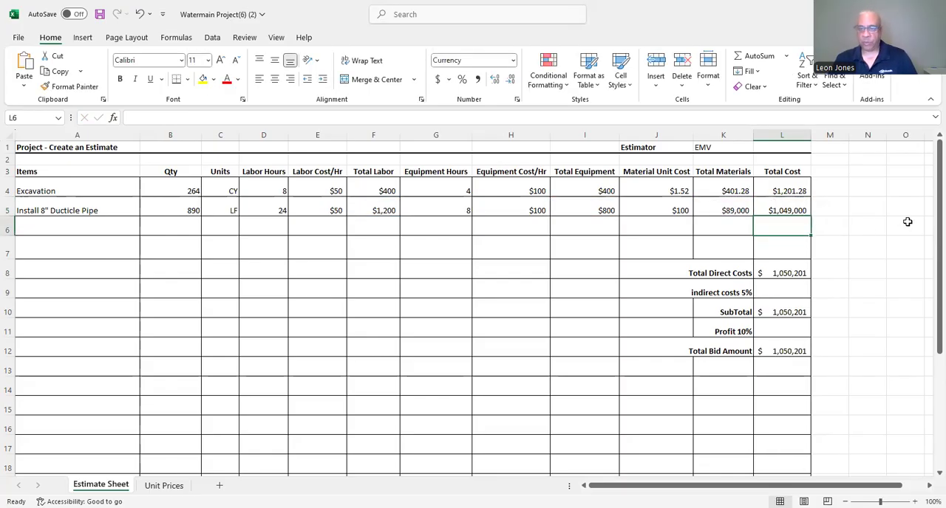
click(787, 207)
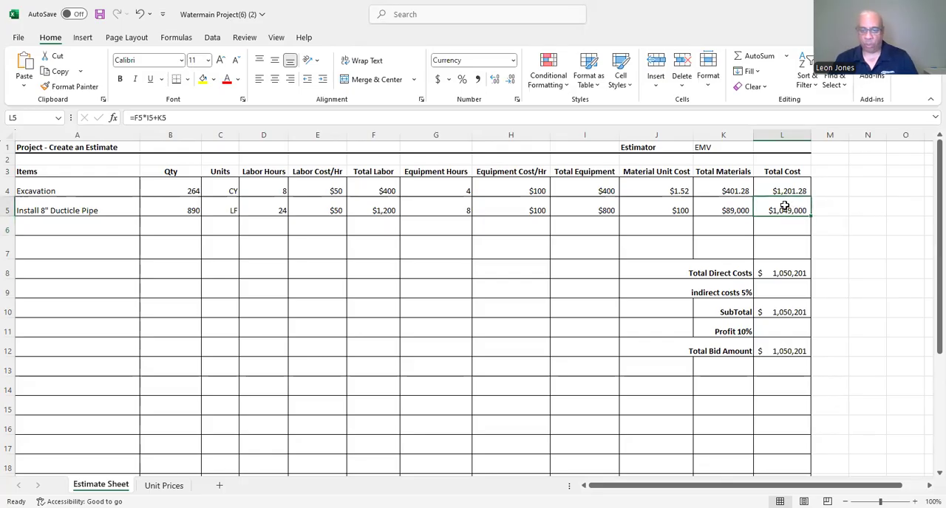
key(Delete)
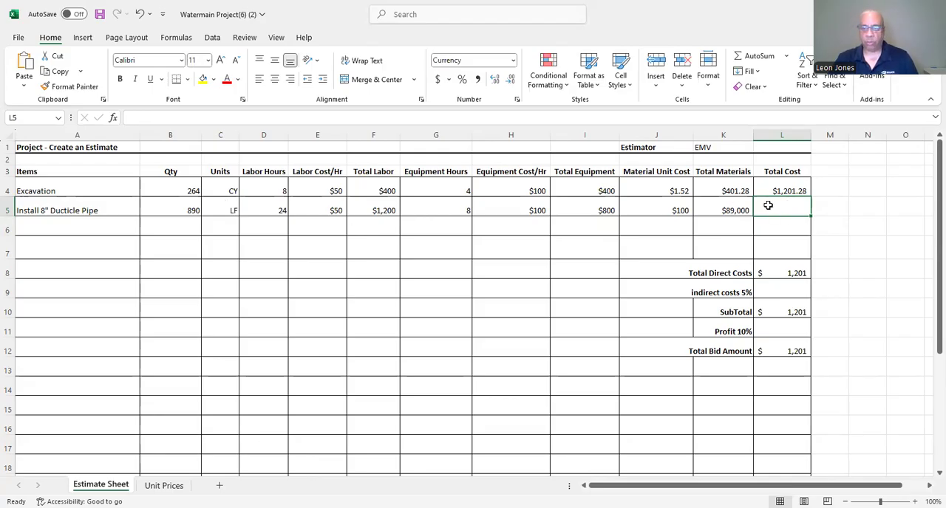
Try to total the pipe item's cost in L5 with a SUM formula adding F5 and H5, and clear the cell.
text(=)
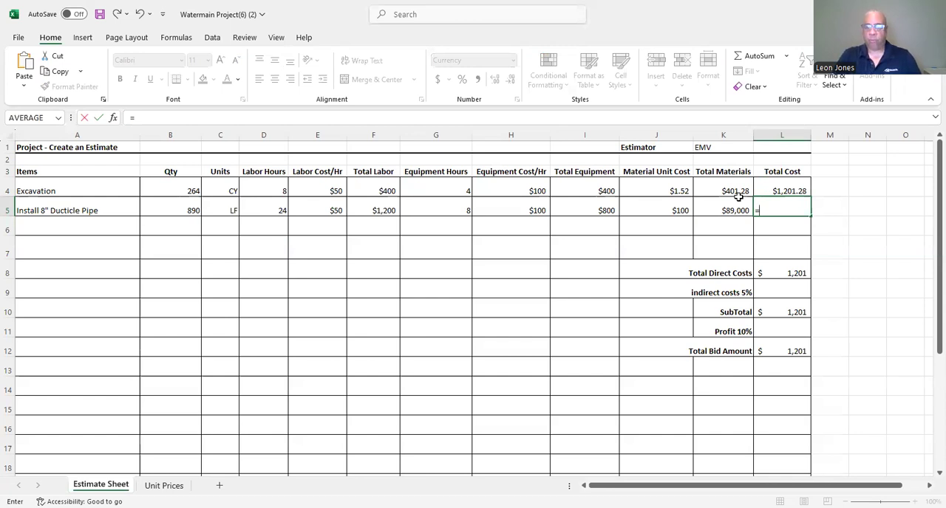
text(Sum)
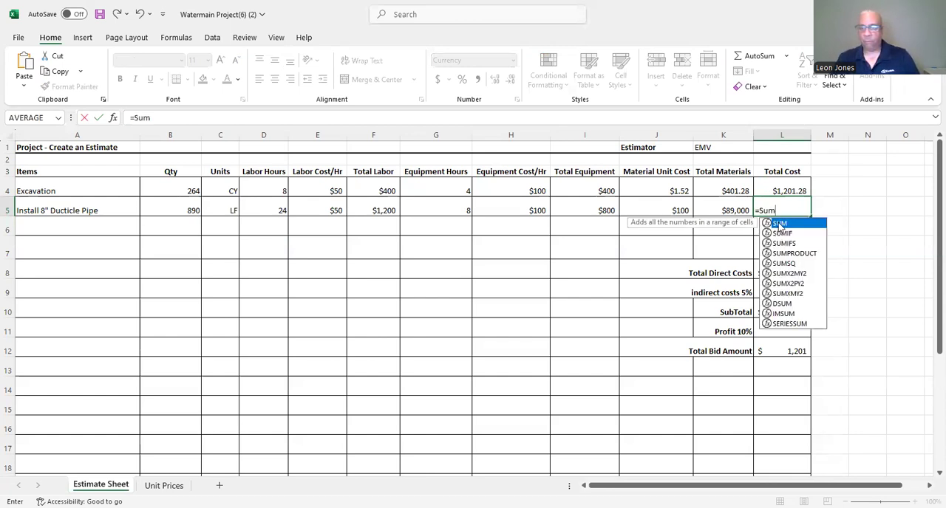
double_click(781, 223)
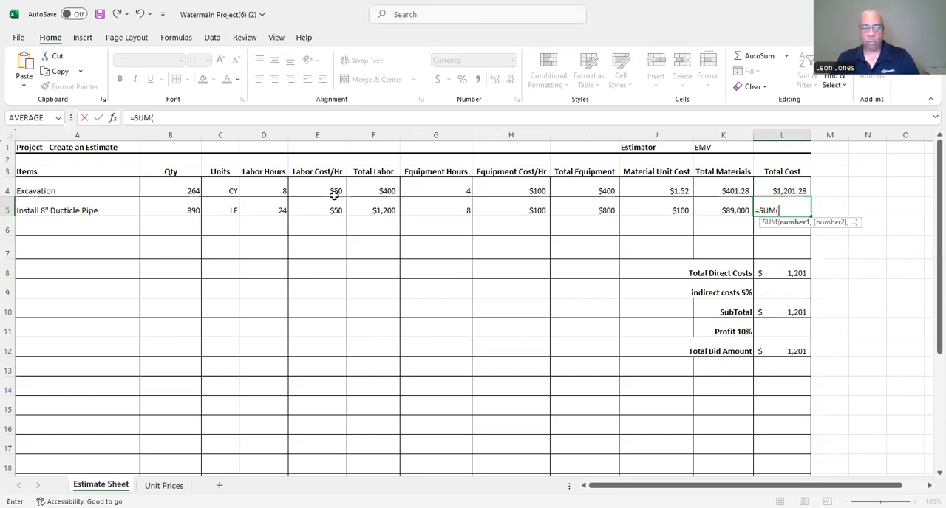
click(384, 210)
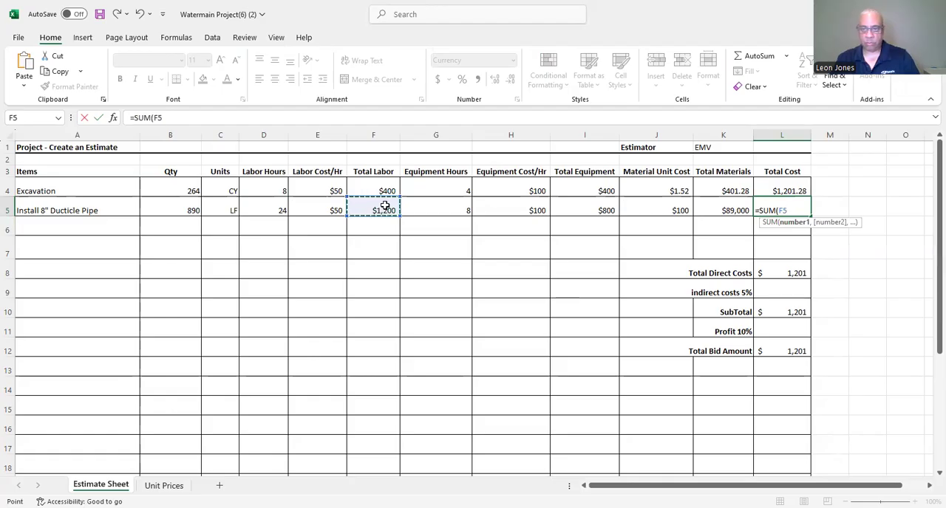
text(+)
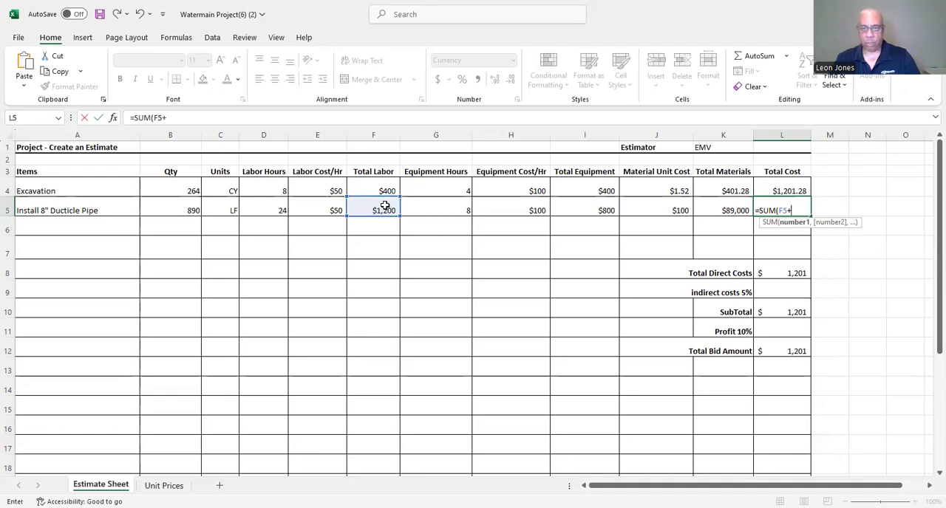
click(519, 212)
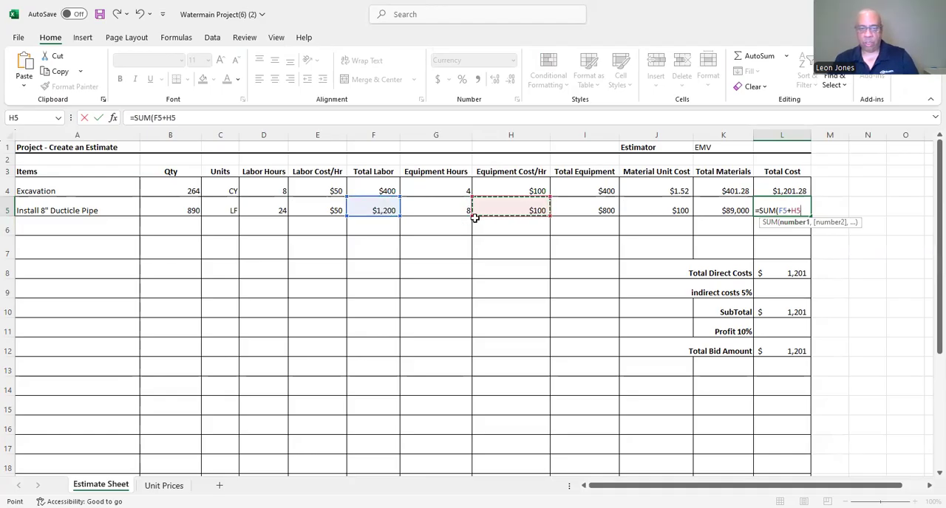
key(BackSpace)
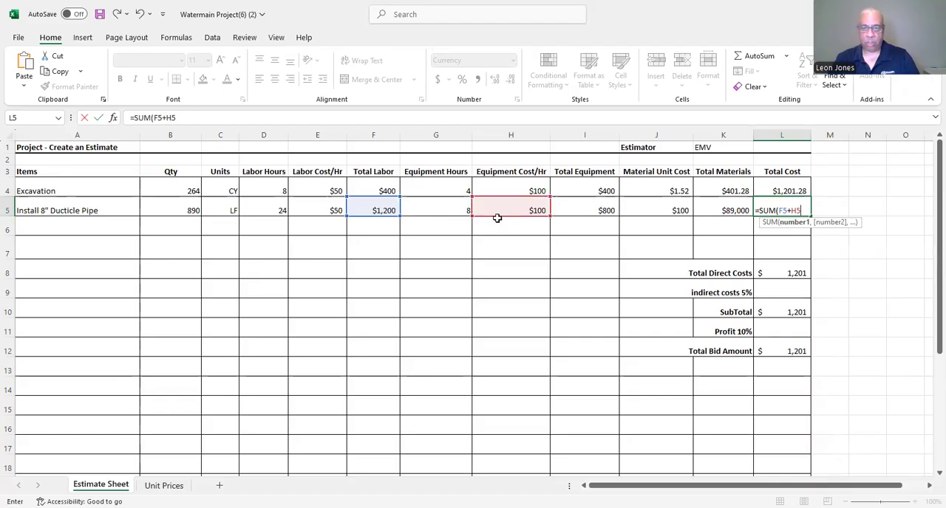
click(576, 208)
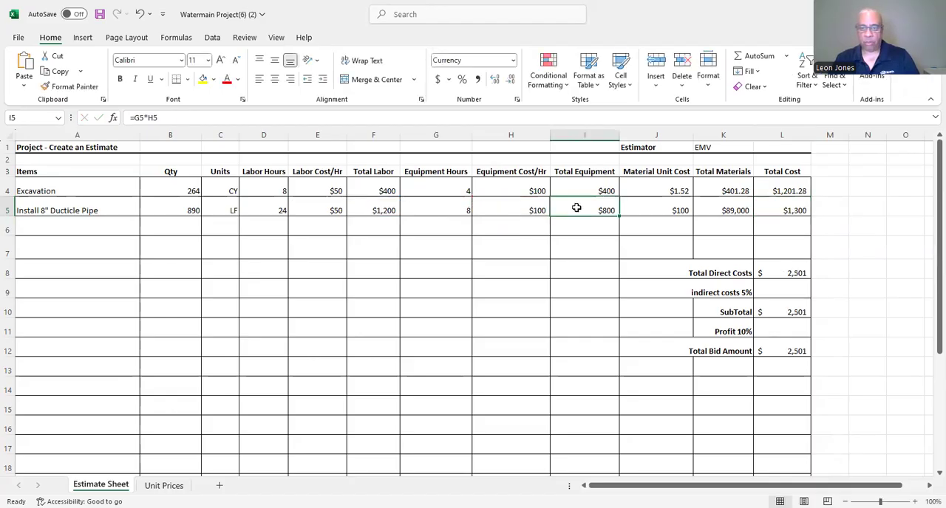
click(769, 208)
key(Delete)
Calculate the pipe item's total cost in L5 by adding total labor, total equipment and total materials (=F5+I5+K5).
text(=)
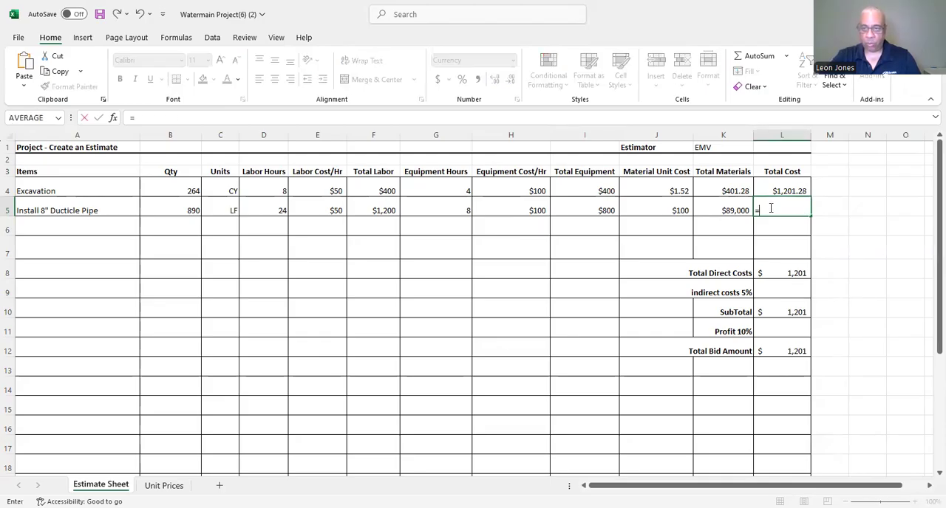
click(377, 211)
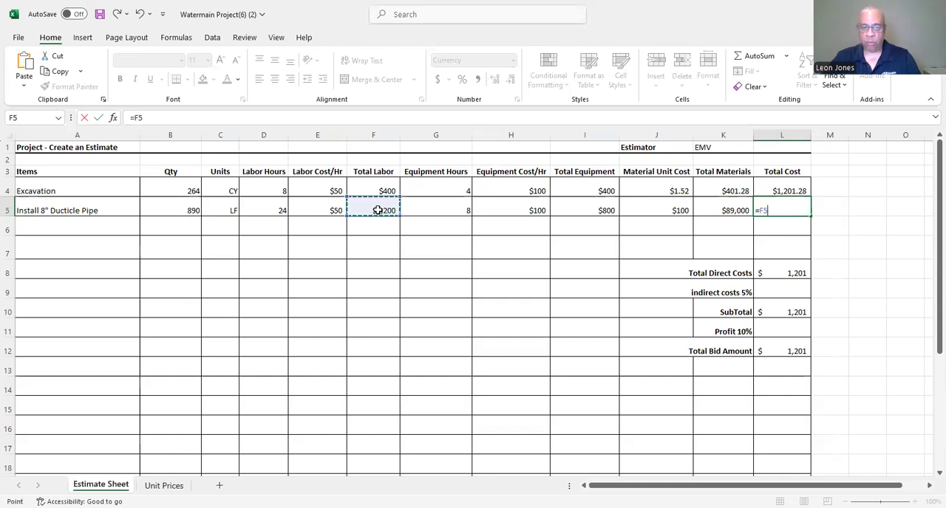
text(+)
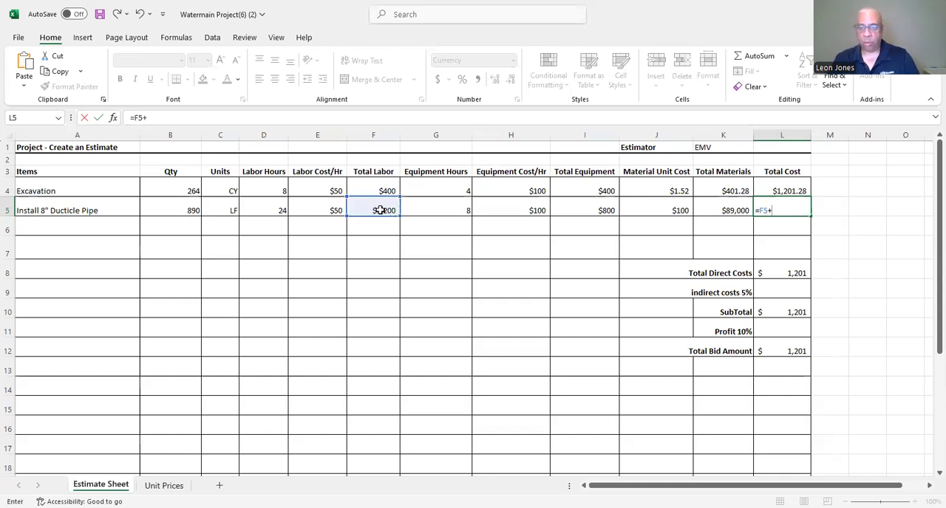
click(580, 211)
text(+)
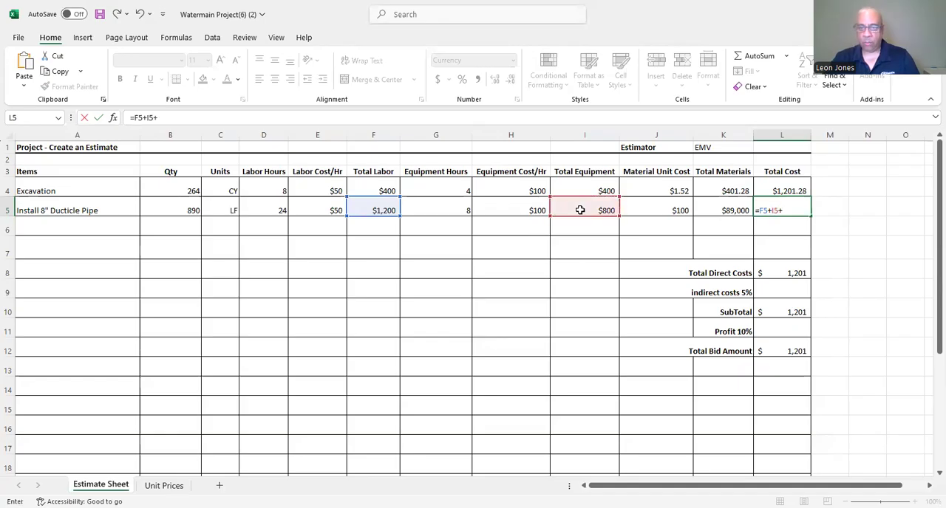
click(728, 210)
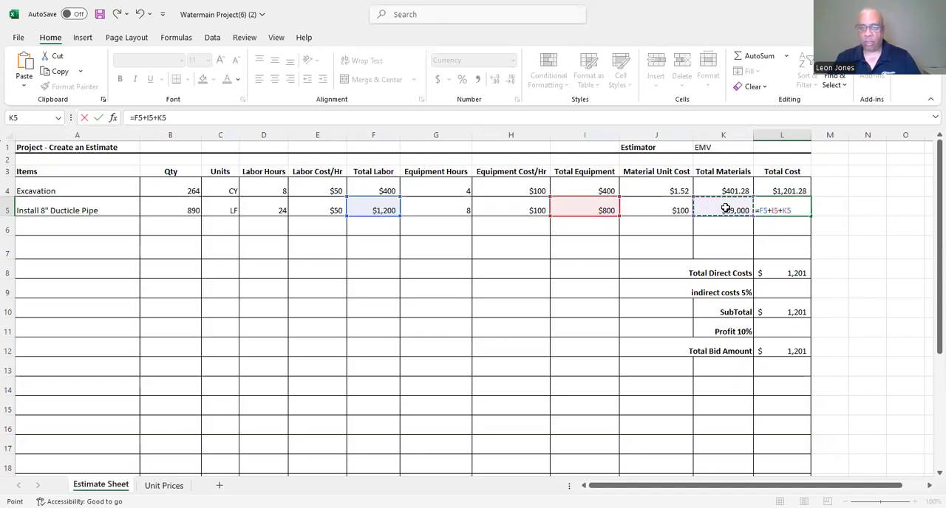
key(Return)
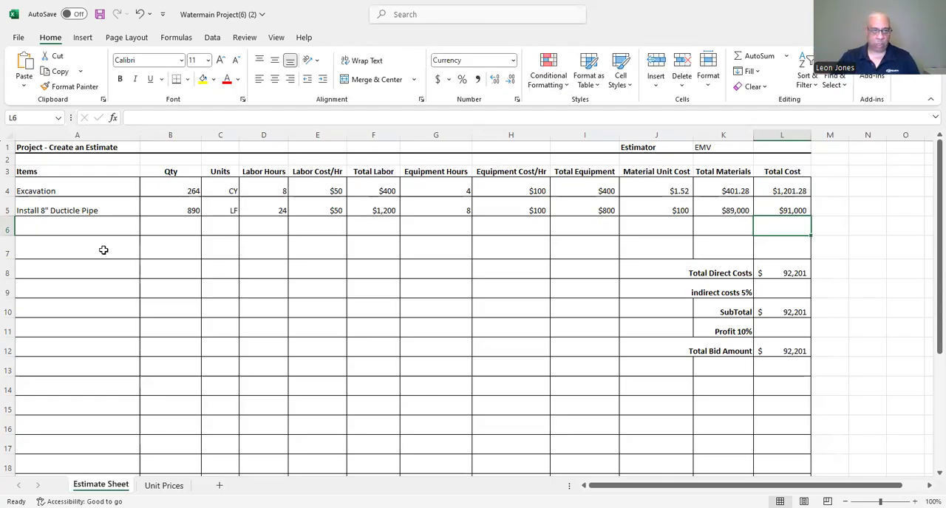
click(36, 248)
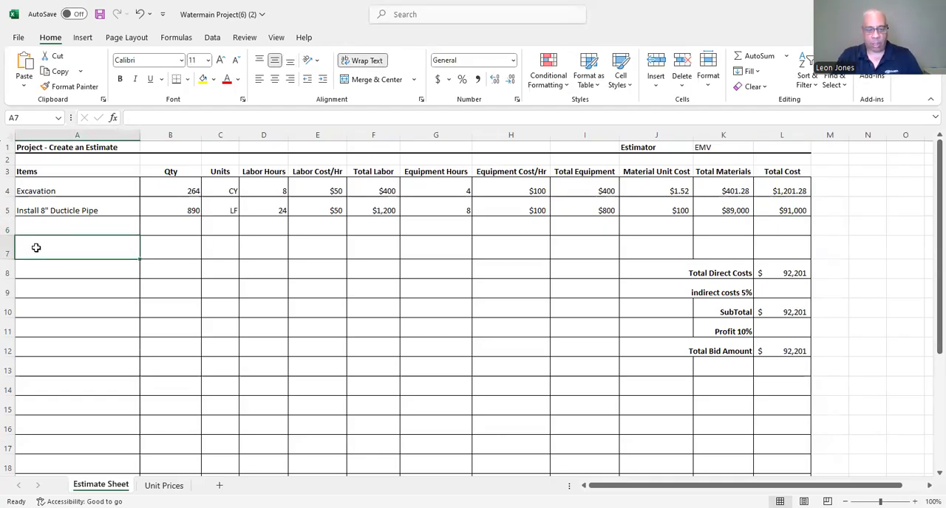
text(Overti)
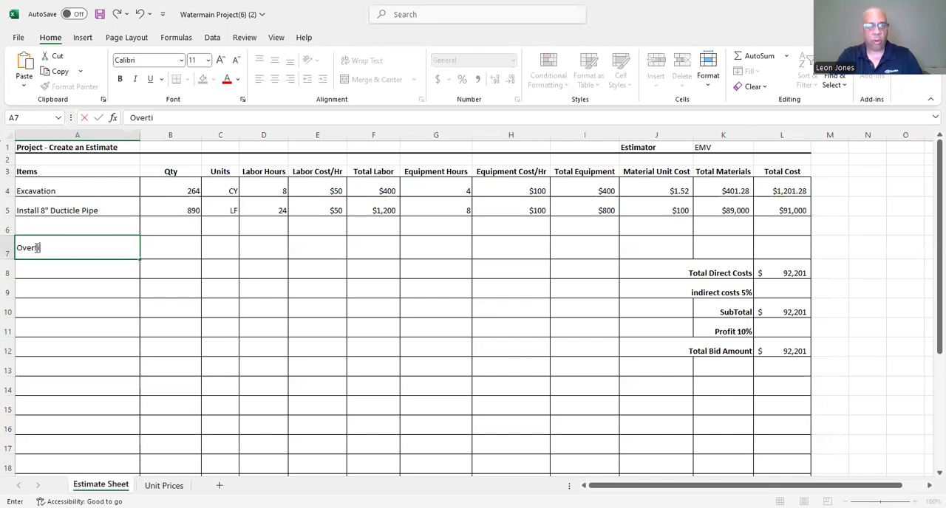
key(BackSpace)
key(BackSpace)
key(BackSpace)
key(BackSpace)
Enter Backfill as the next item in A6, below the pipe installation item.
click(62, 226)
text(Back)
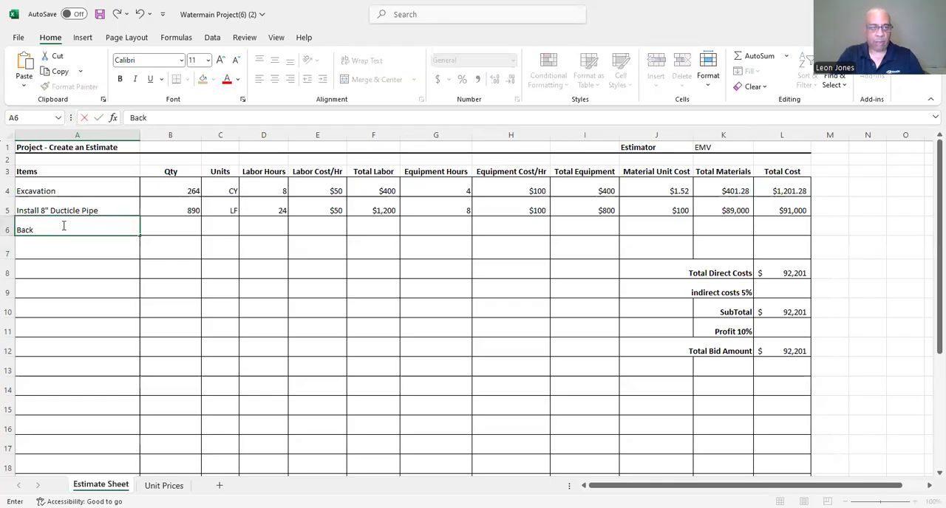
text(fill)
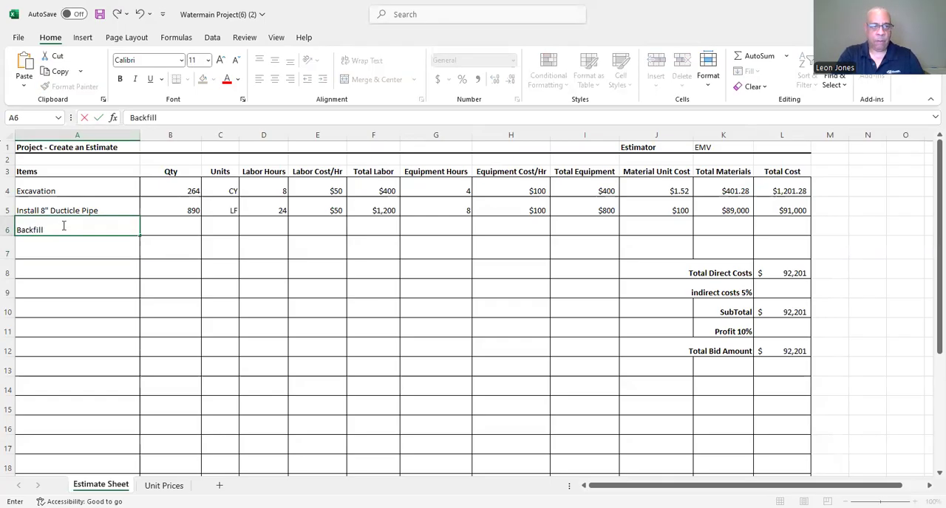
key(Return)
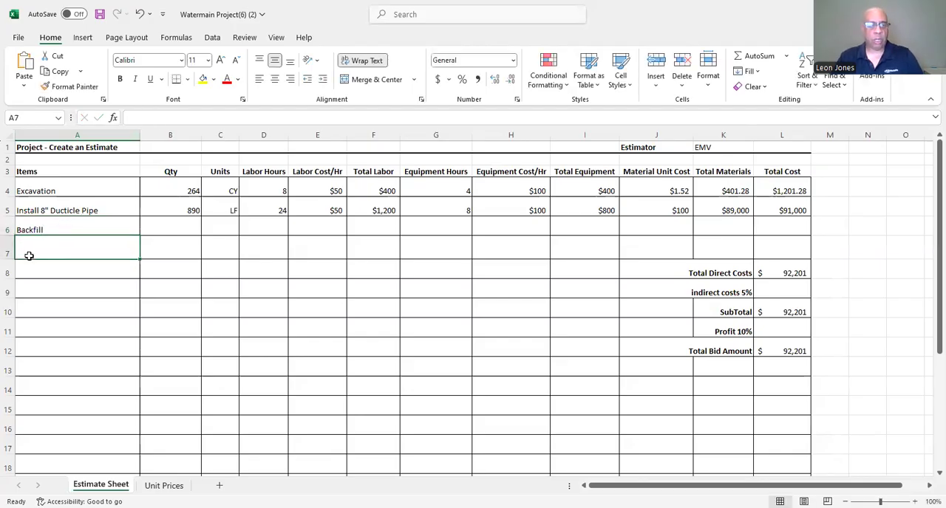
Enter "Backfill Overtime labor and equipment" as the item in A7 and save the workbook.
text(Backfill)
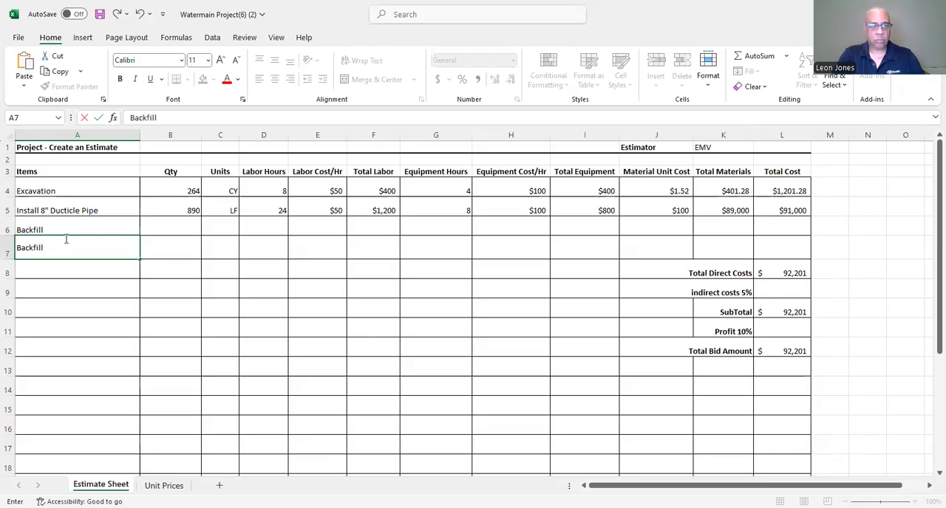
text(vertime)
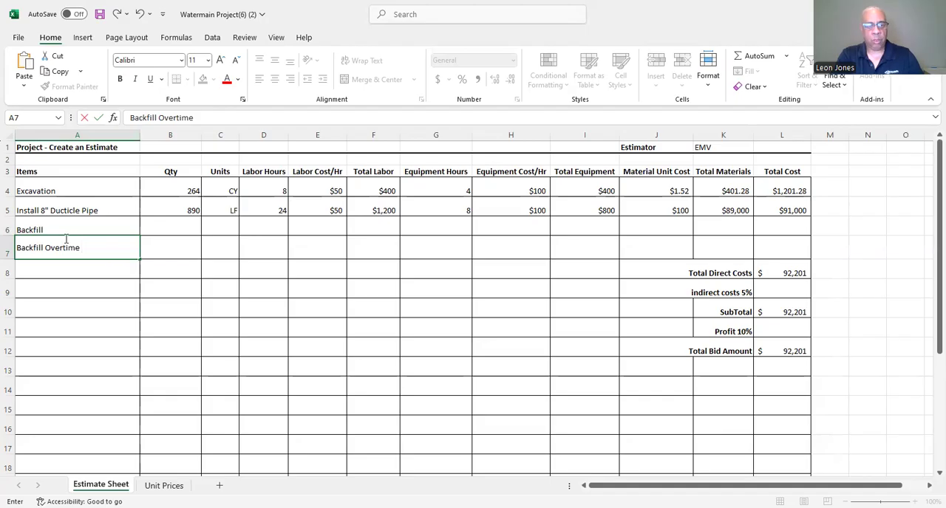
text( labor and e)
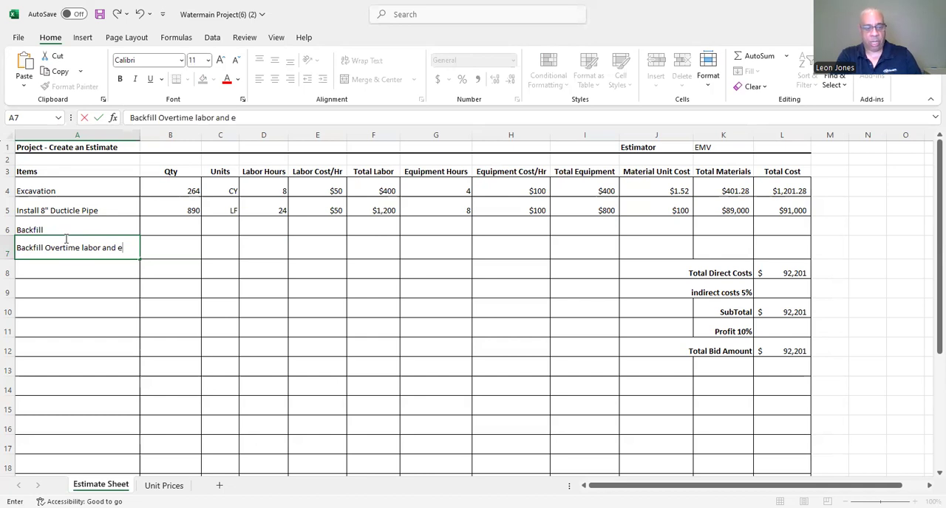
text(quip)
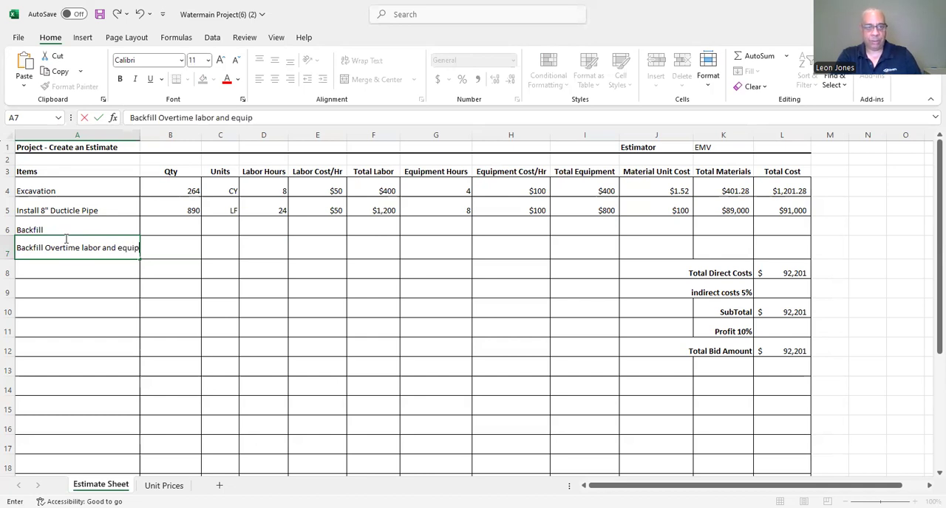
text(ment)
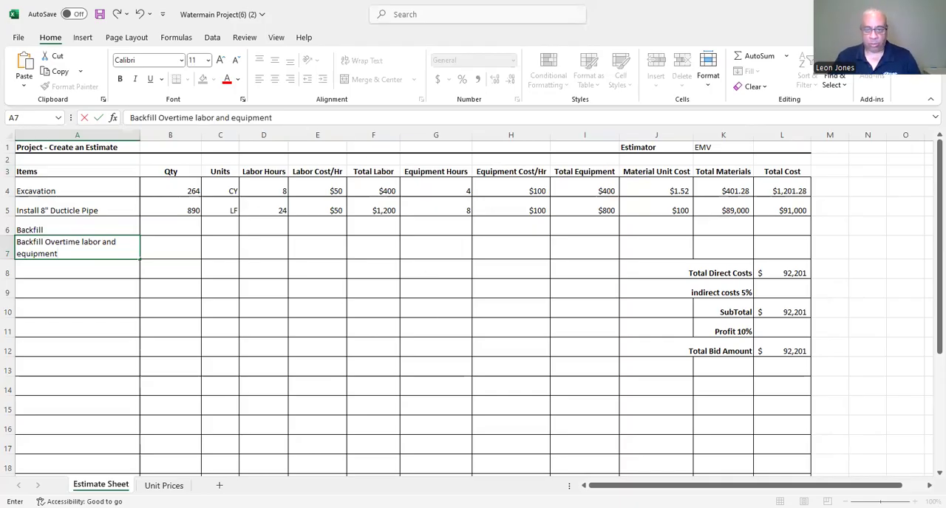
click(99, 14)
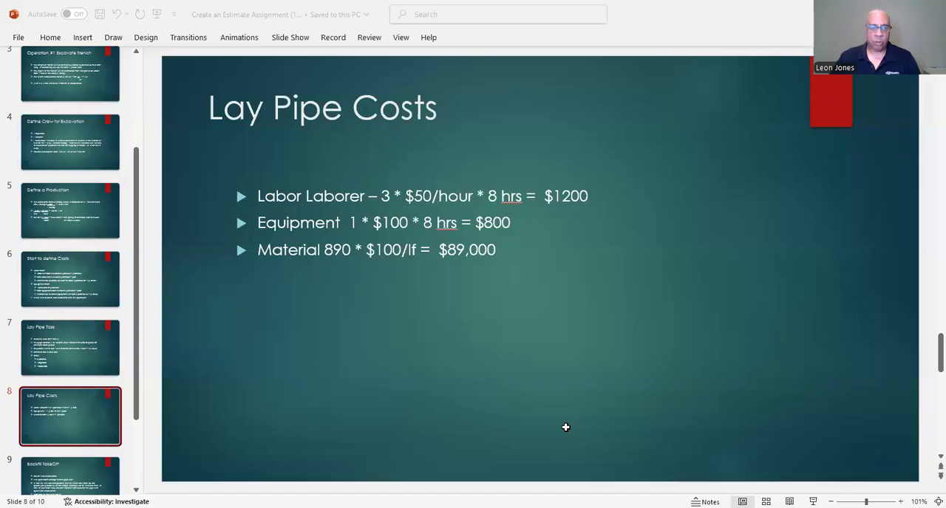
Switch to the Create an Estimate Assignment presentation in PowerPoint and show the Backfill TakeOff slide.
click(137, 419)
scroll(130, 418, down, 1)
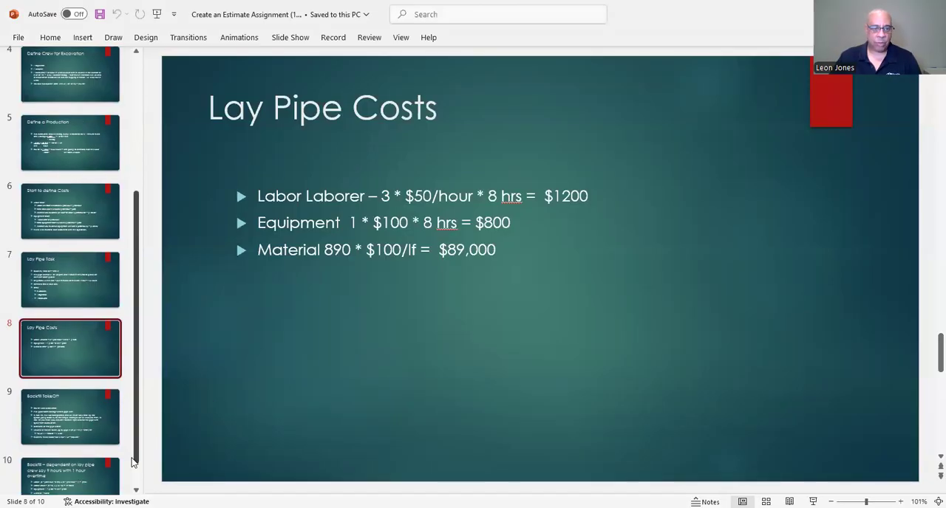
click(81, 422)
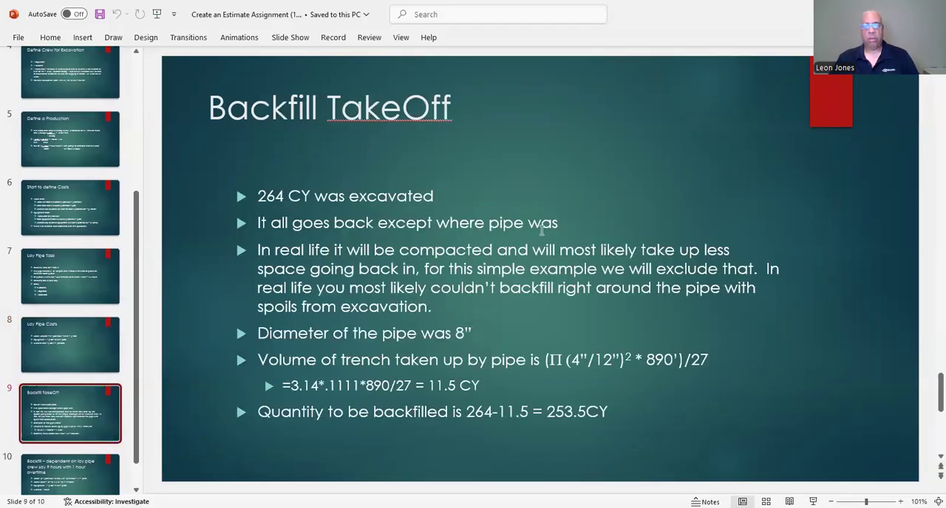
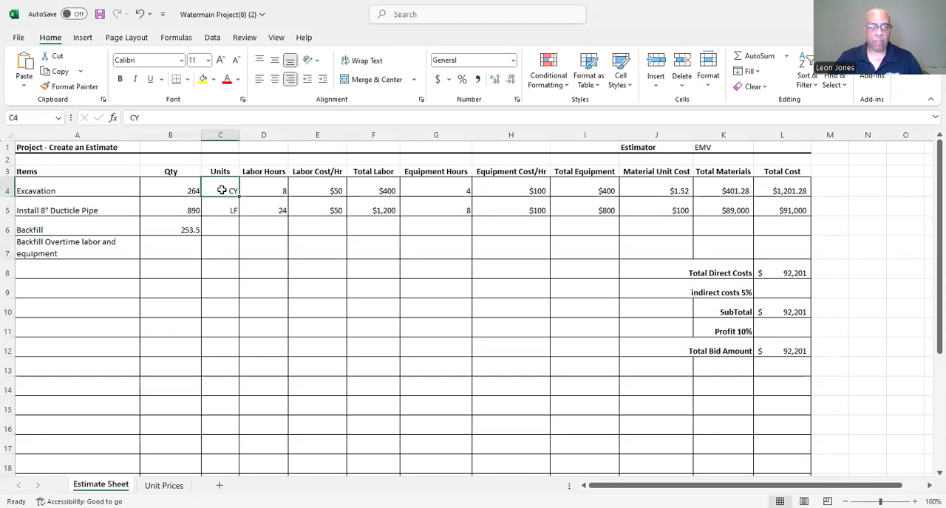
Copy the CY unit from the Excavation row into the Backfill row's Units cell, C6.
click(251, 186)
click(224, 224)
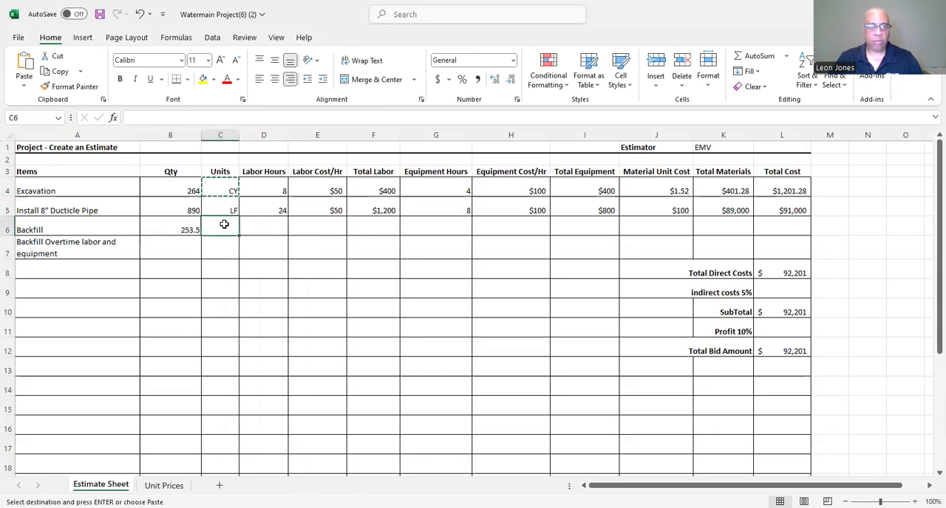
right_click(224, 224)
click(253, 241)
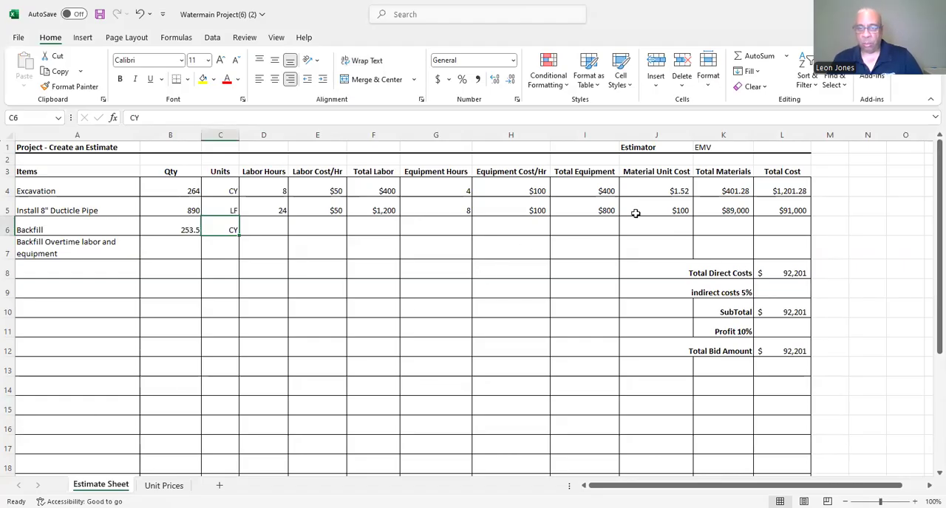
Copy the $1.52 material unit cost from the Excavation row to the Backfill row in J6.
click(638, 191)
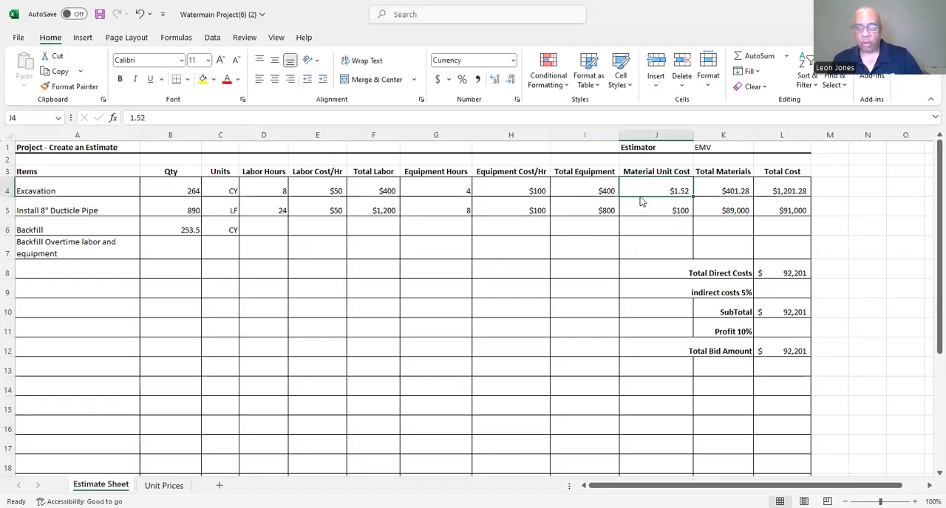
right_click(640, 201)
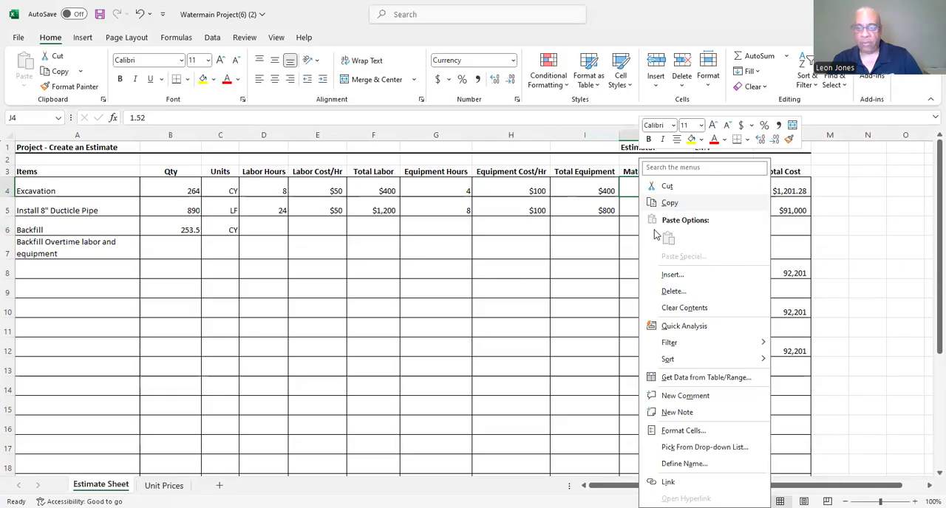
right_click(654, 230)
click(674, 237)
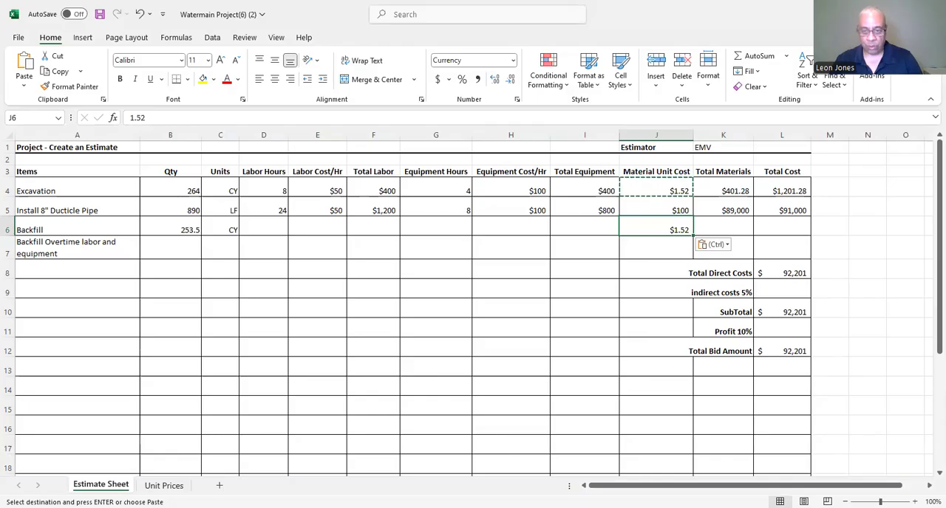
key(Escape)
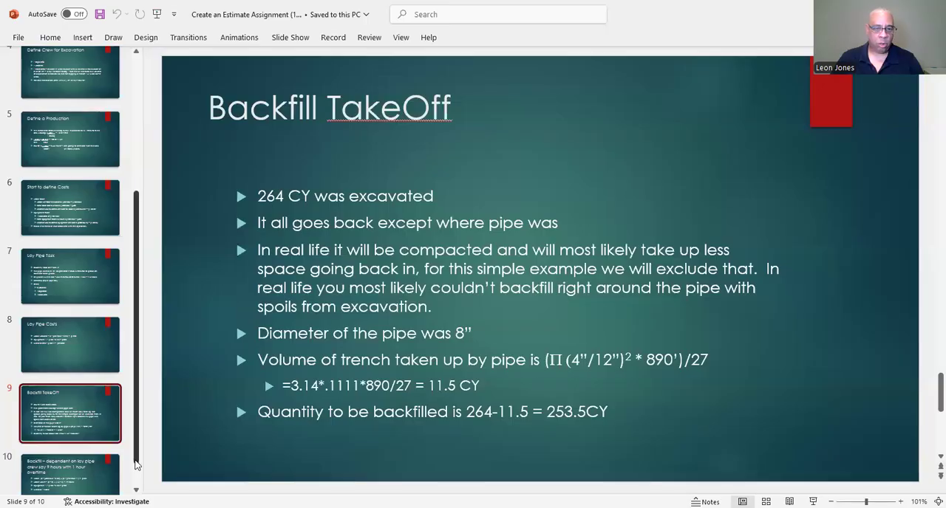
Consult slide 10 of the PowerPoint presentation and enter Backfill labor in the Excel estimate as 16 hours at $50 per hour.
scroll(63, 455, down, 1)
click(63, 455)
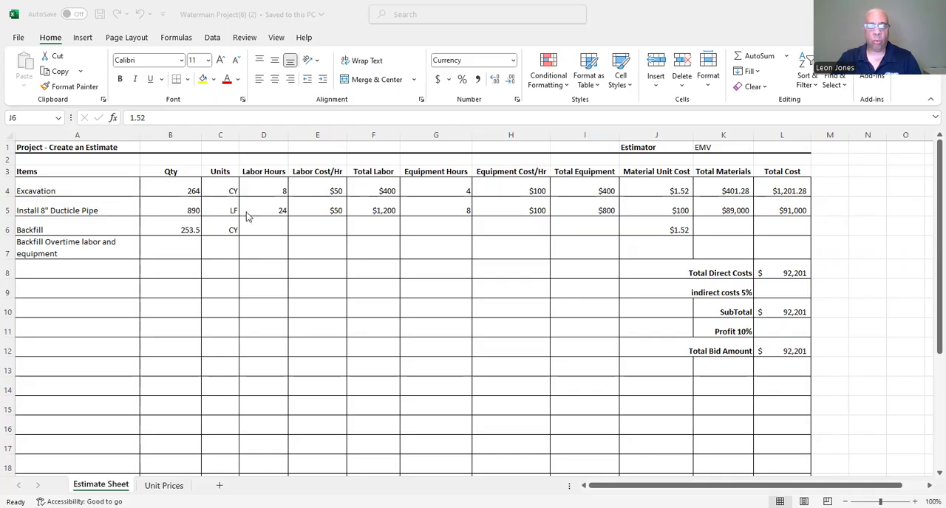
click(267, 229)
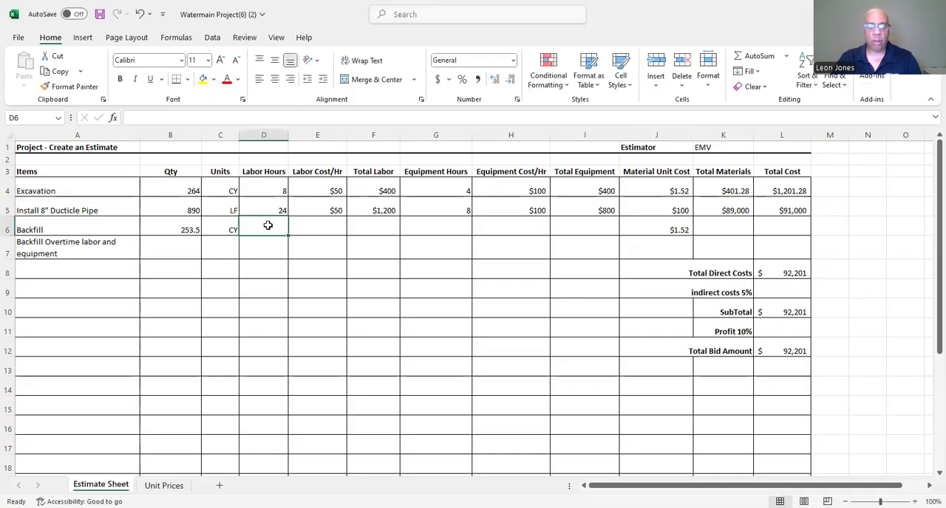
text(16)
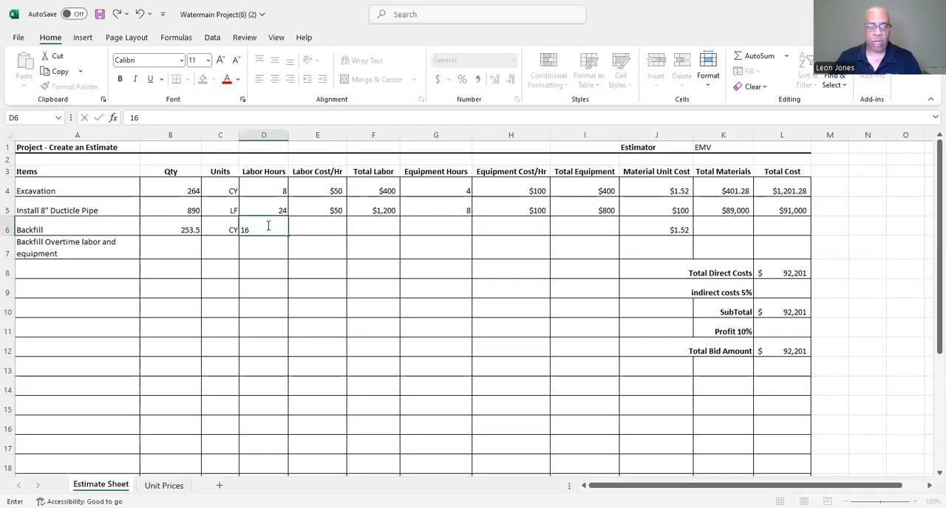
click(332, 210)
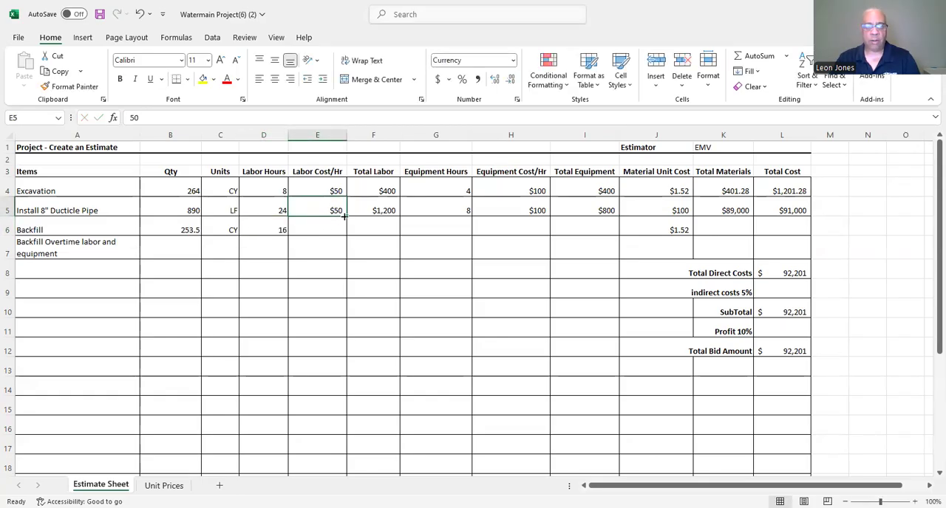
drag(344, 215, 345, 234)
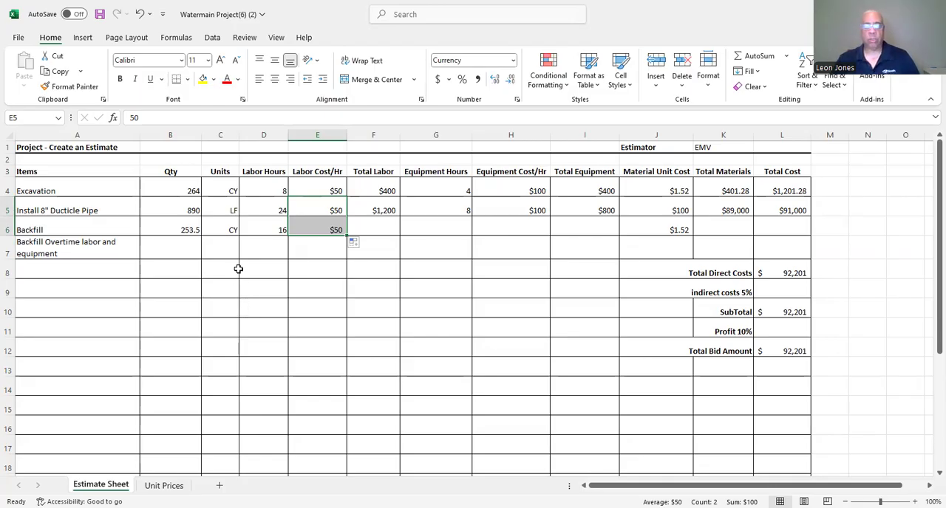
Set the labor hours for Backfill Overtime in D7 to 2.
click(263, 247)
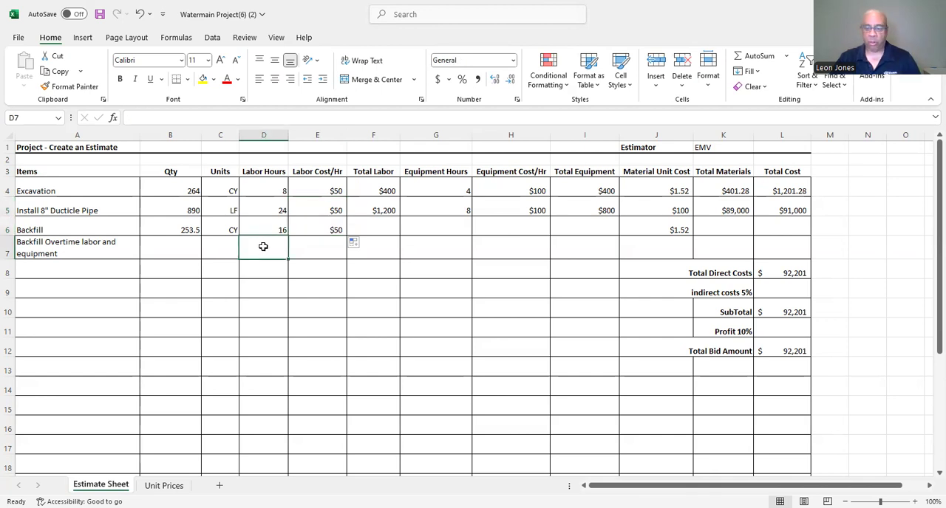
text(1)
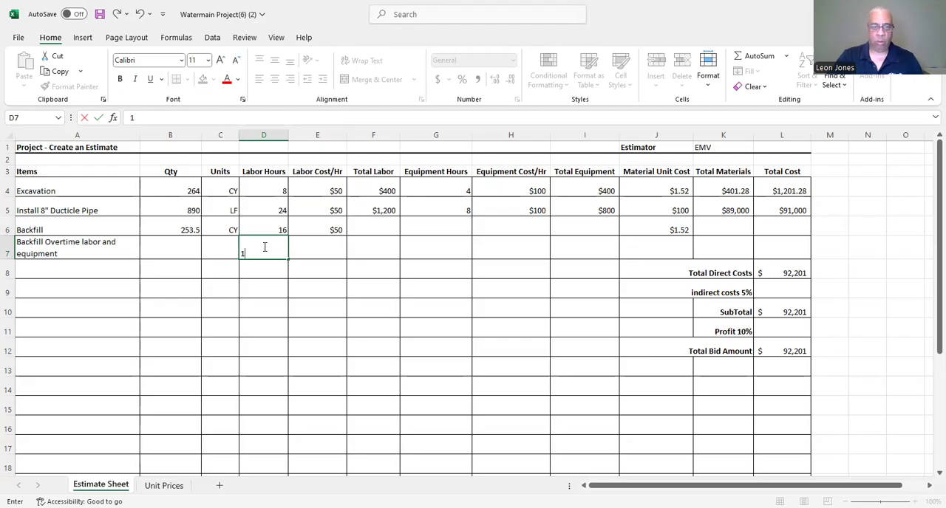
key(BackSpace)
text(2)
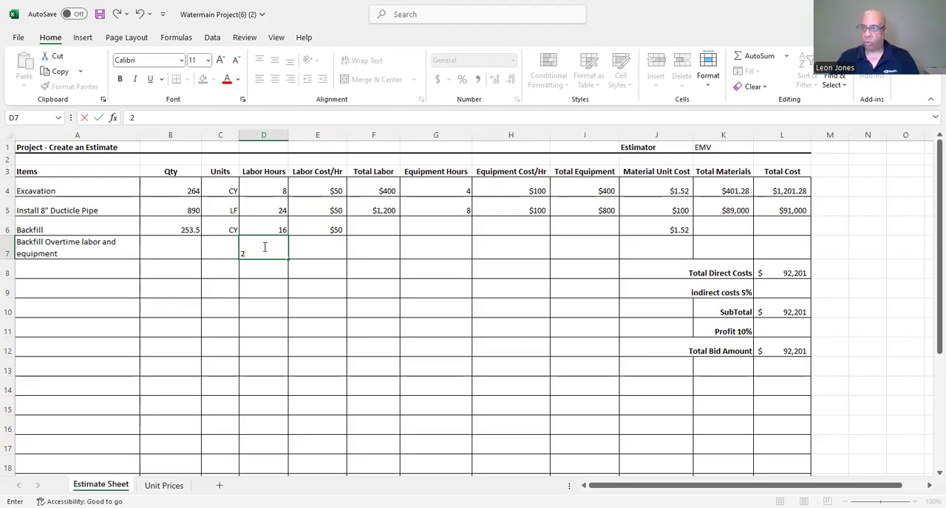
key(Return)
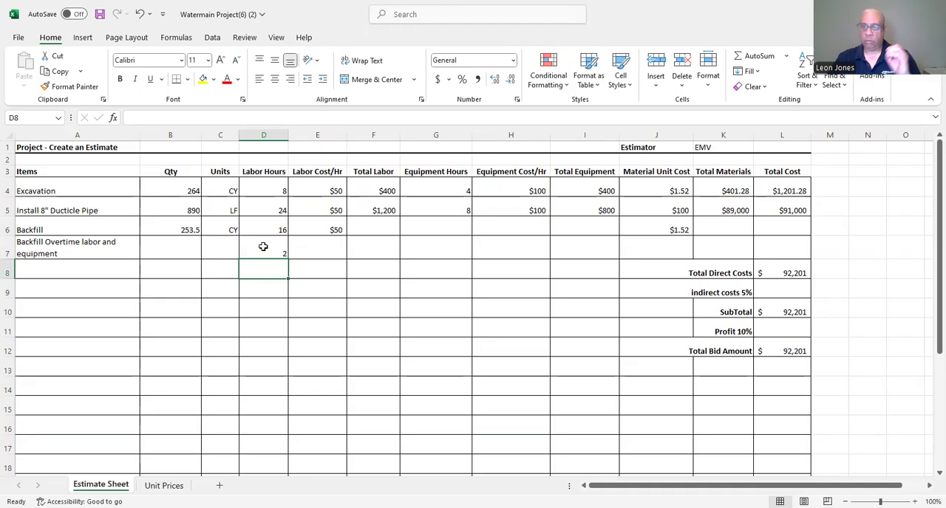
Set the labor cost per hour for Backfill Overtime in E7 to $75.
click(328, 250)
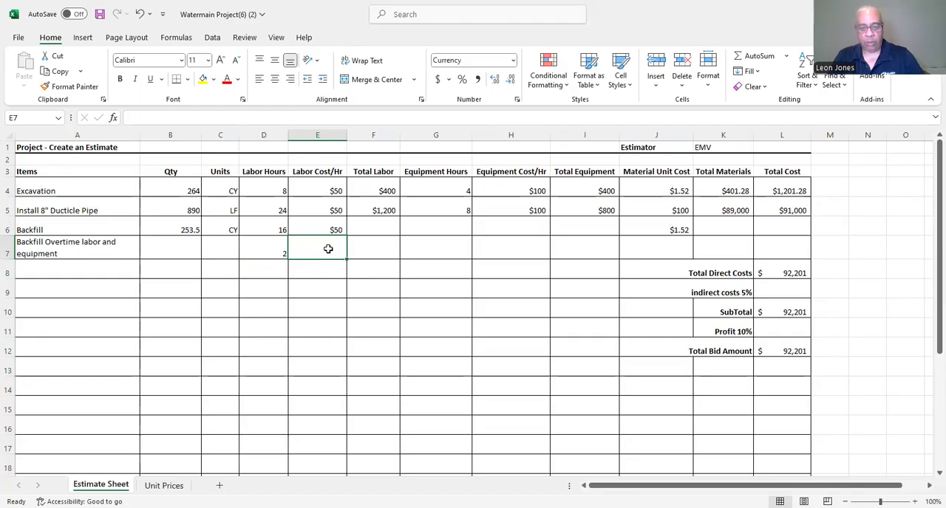
text(&)
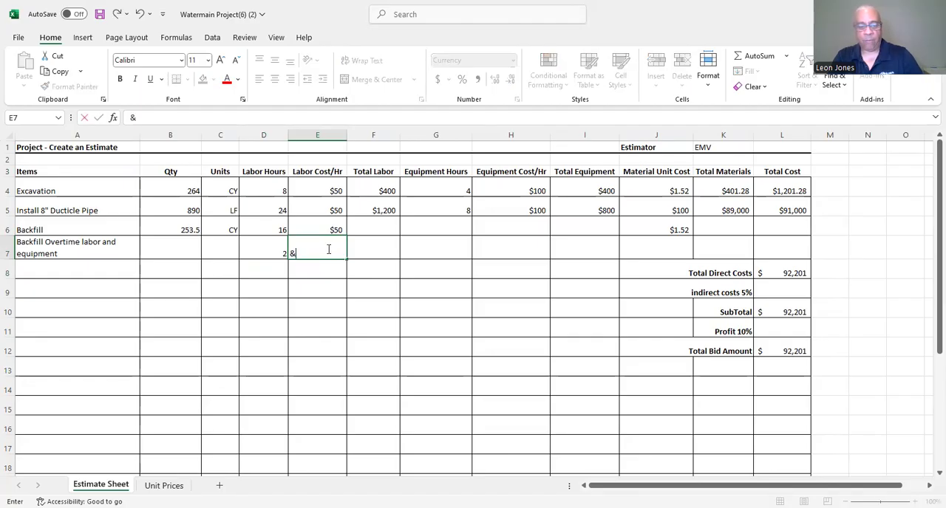
text(&)
key(BackSpace)
key(BackSpace)
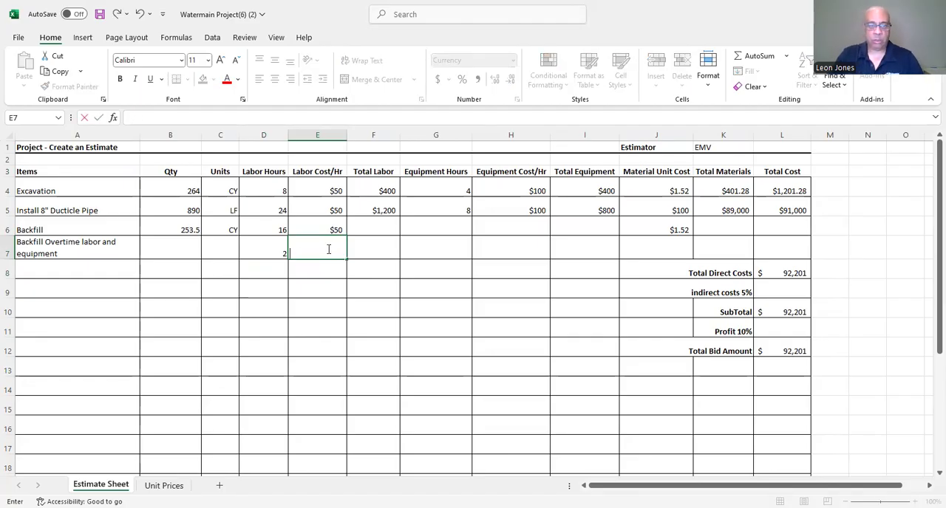
text($75)
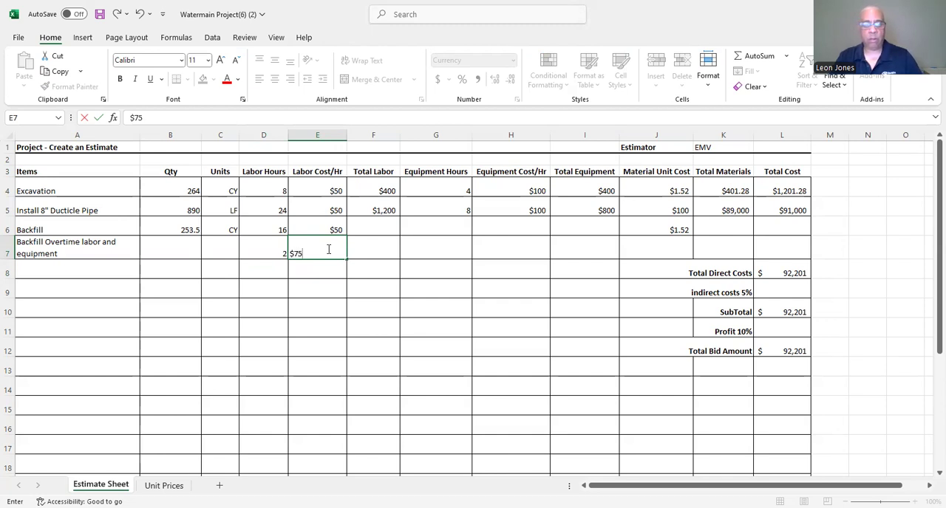
key(Return)
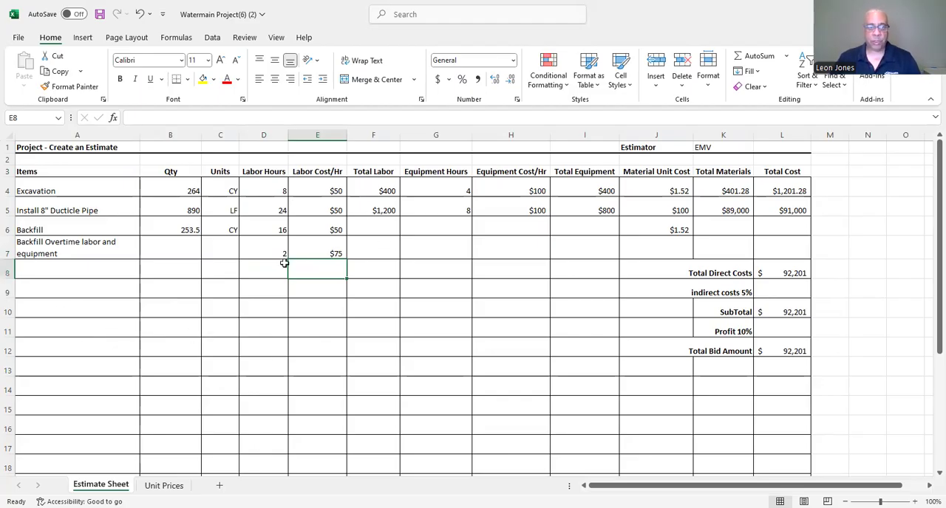
Calculate Backfill's total labor in F6 by multiplying its labor hours by the hourly labor cost (=D6*E6).
click(370, 230)
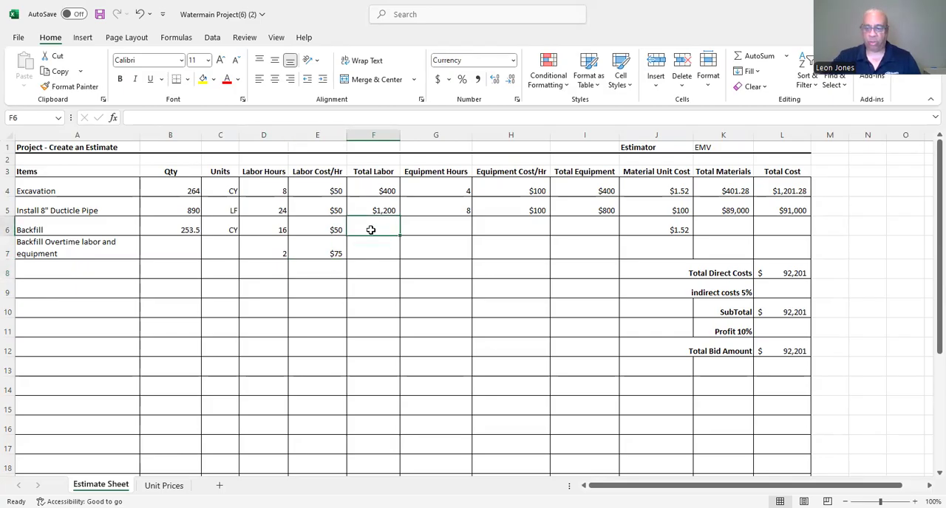
text(=)
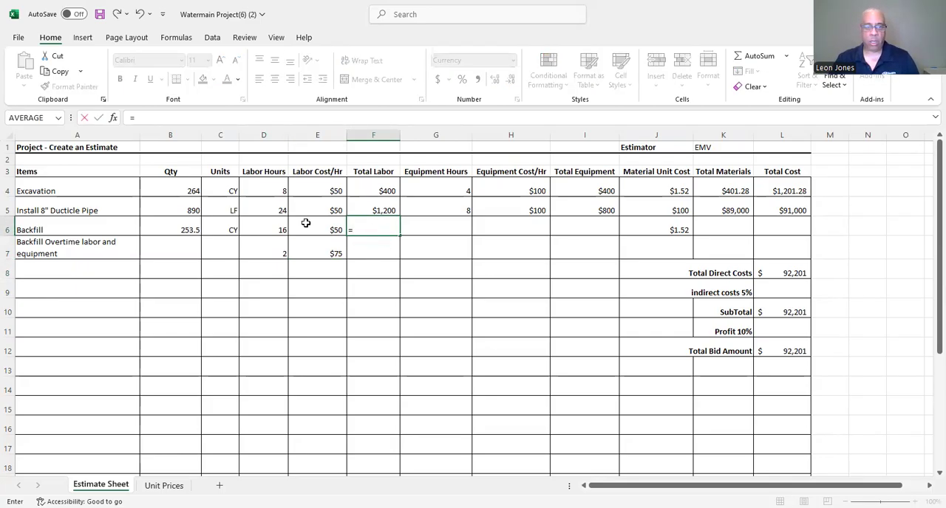
click(252, 233)
text(*)
click(328, 230)
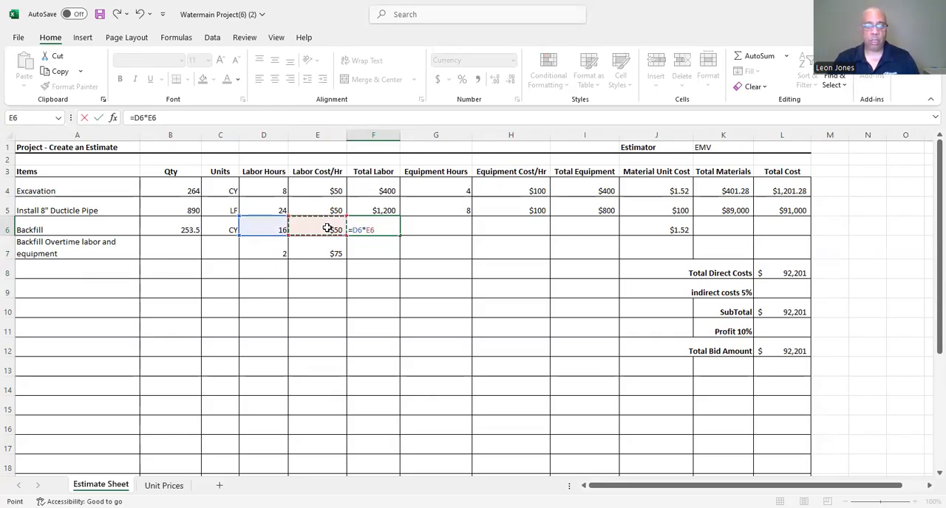
key(Return)
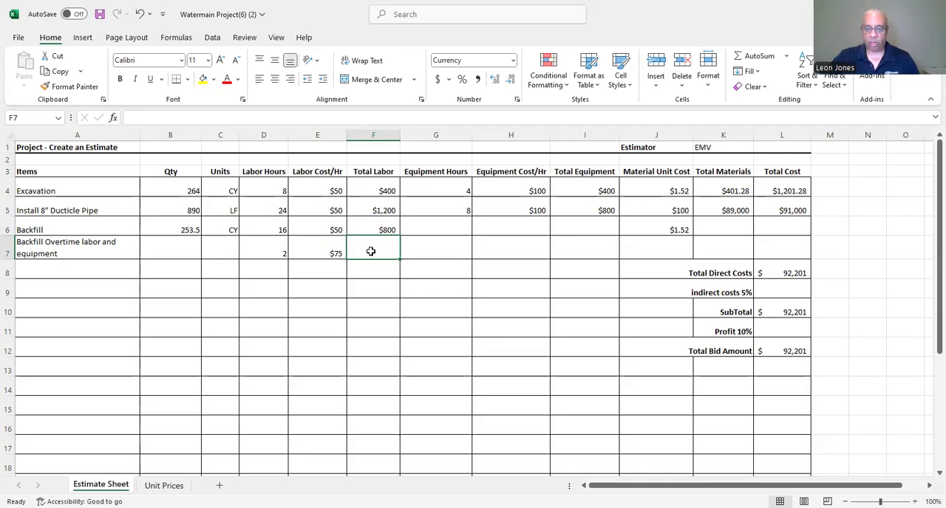
Calculate the Backfill Overtime total labor in F7 as labor hours times labor cost per hour (=D7*E7).
text(=)
click(275, 245)
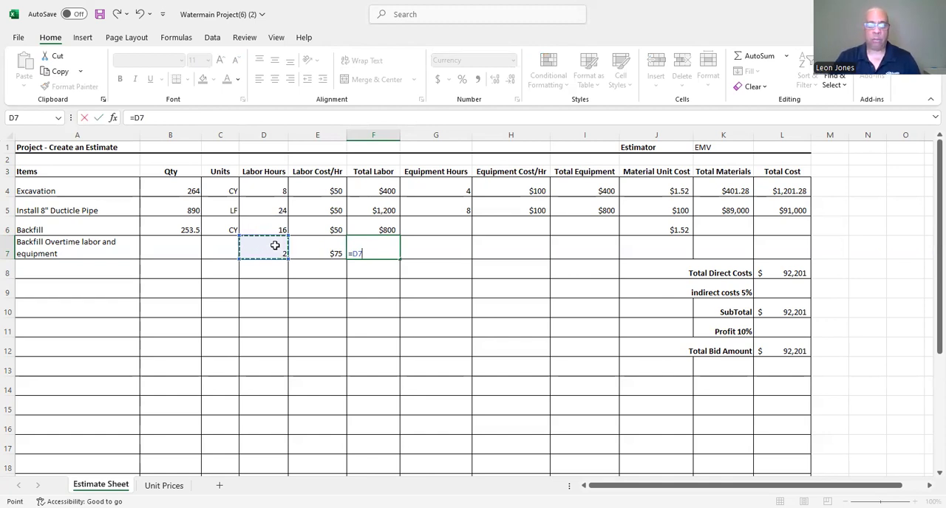
text(*)
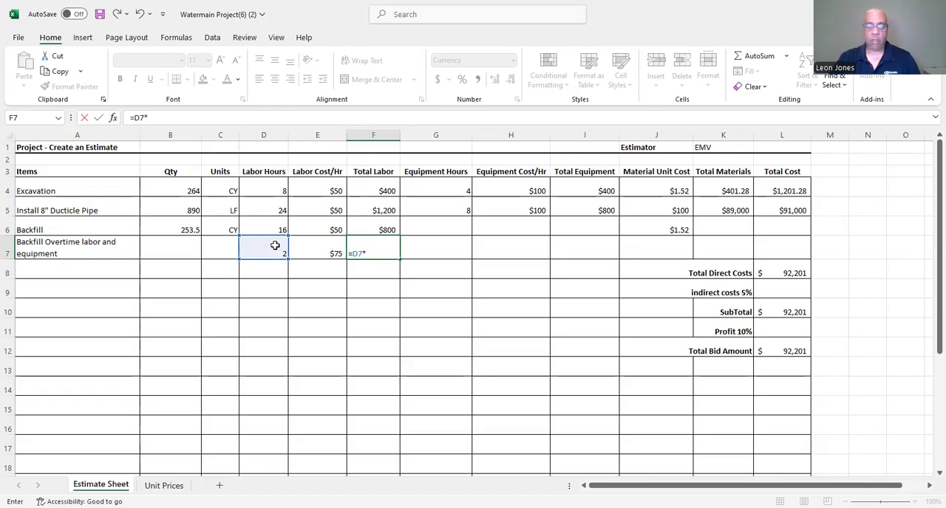
click(313, 250)
key(Return)
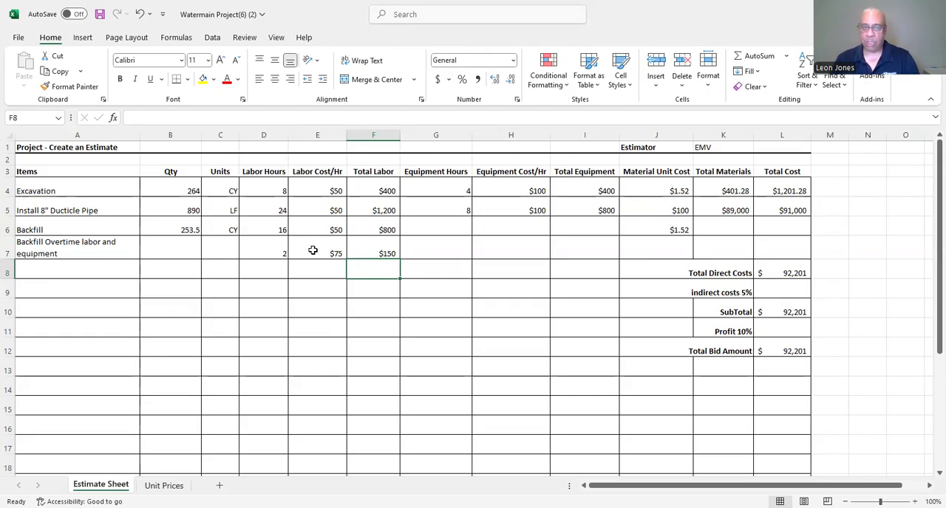
Fill Backfill's equipment hours (8) and equipment cost per hour ($100) in G6 and H6 from the pipe row above.
click(446, 230)
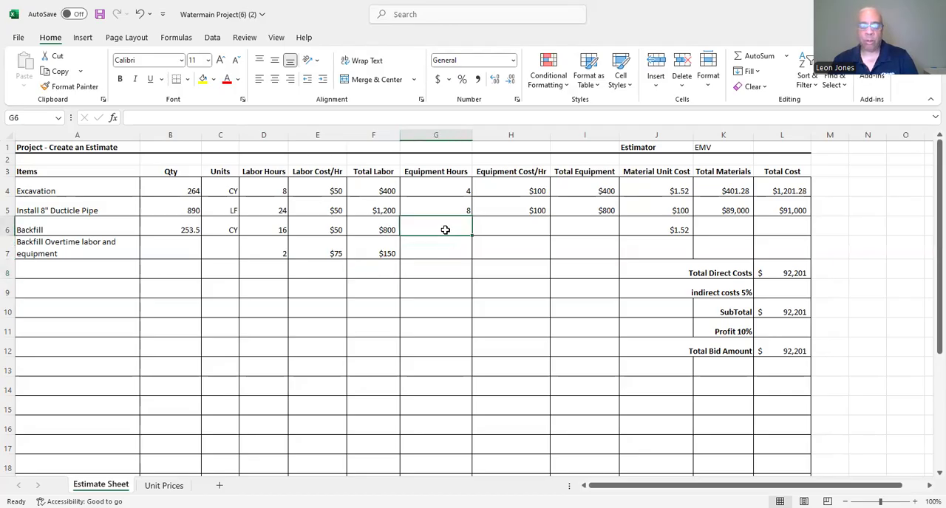
click(438, 210)
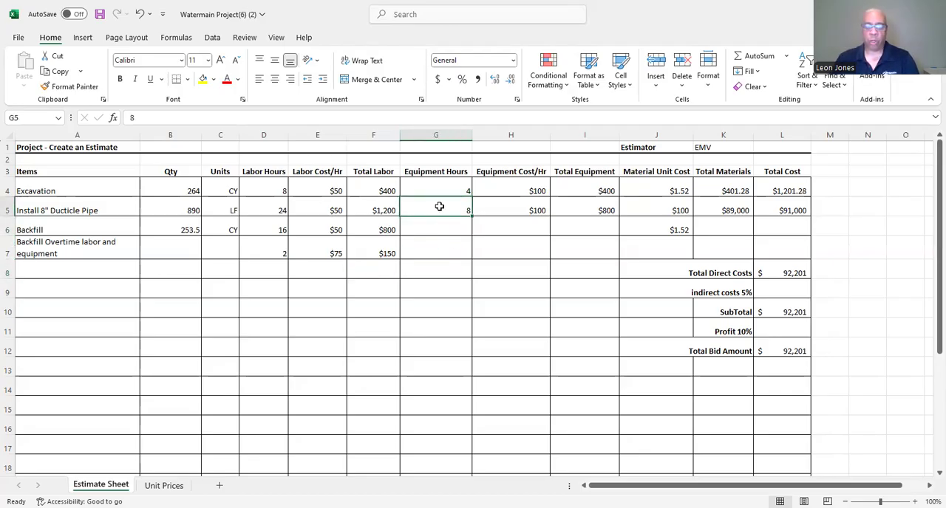
drag(470, 215, 468, 233)
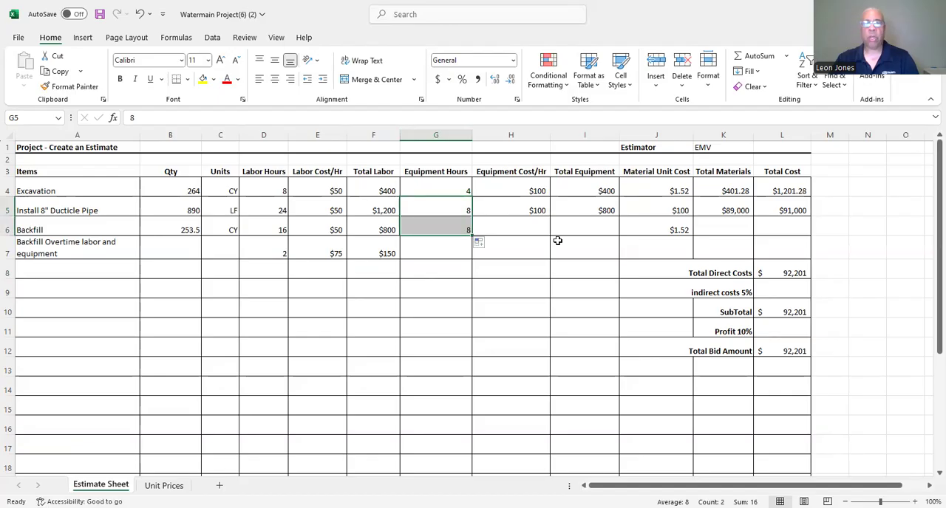
click(530, 211)
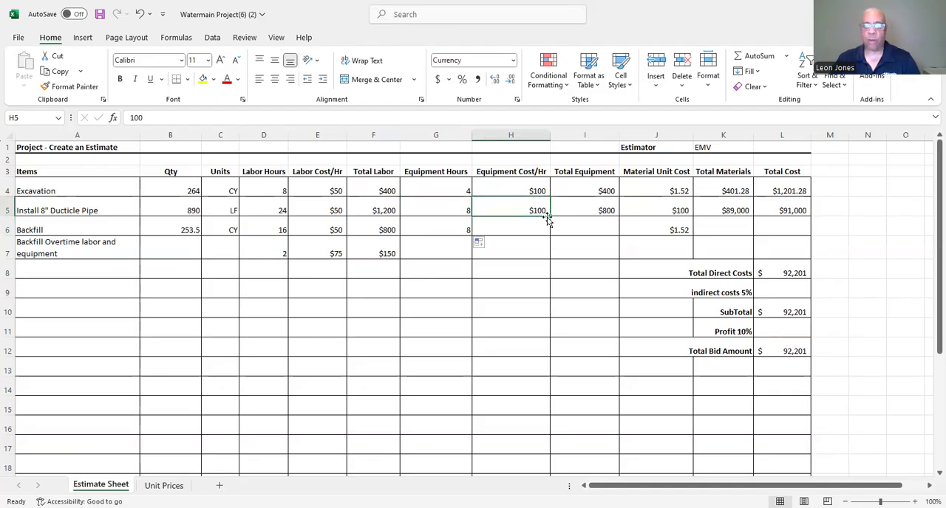
drag(548, 220, 546, 234)
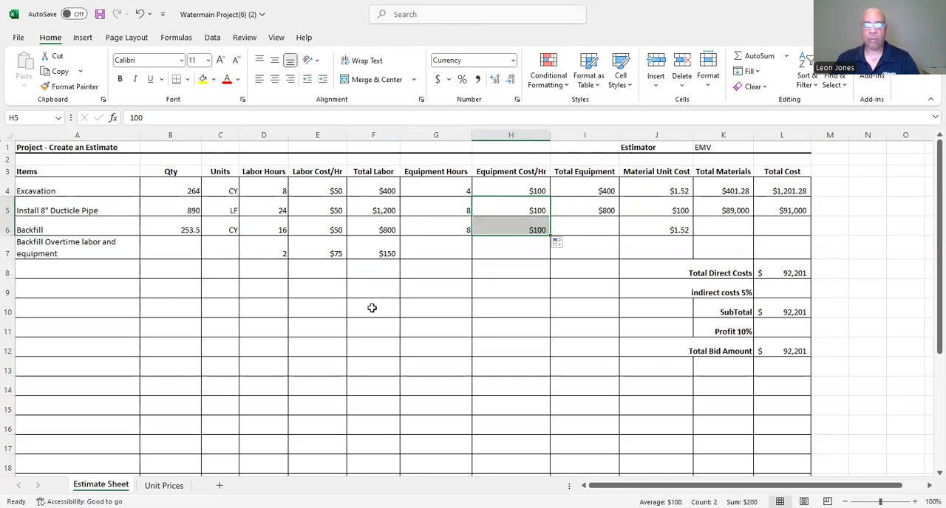
Set the equipment hours for Backfill Overtime in G7 to 1.
click(448, 253)
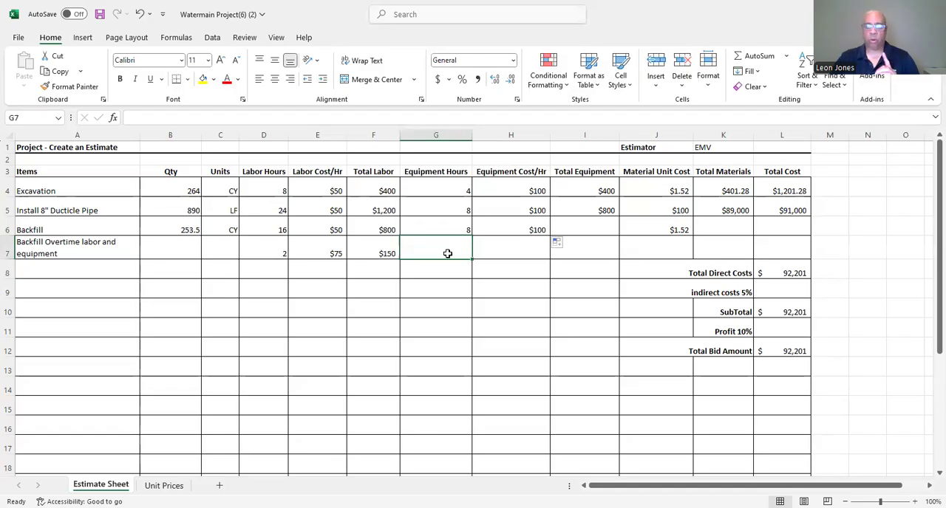
text(1)
key(Return)
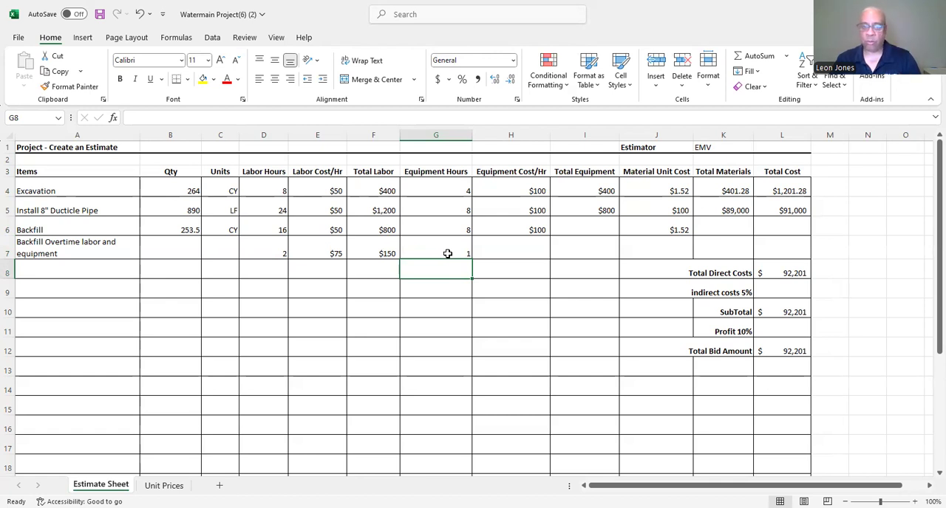
Set the equipment cost per hour for Backfill Overtime in H7 to $150.
click(530, 247)
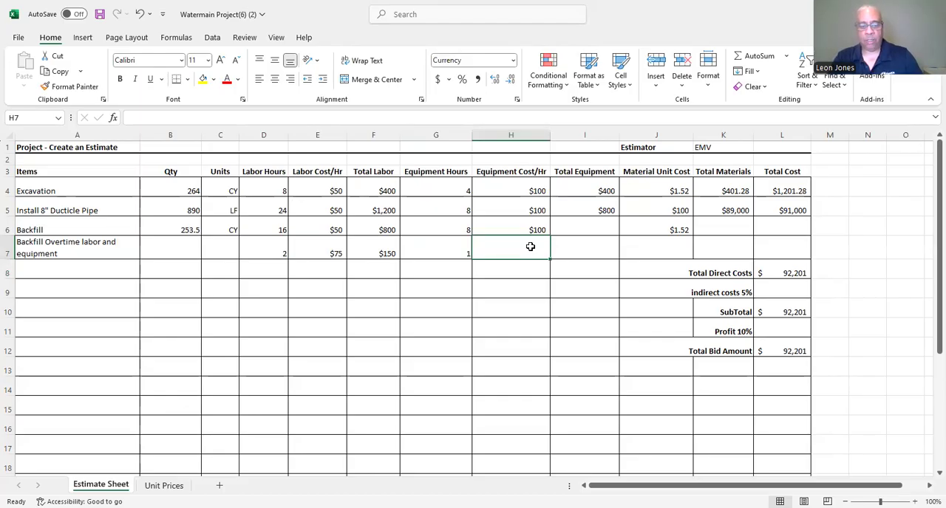
text($150)
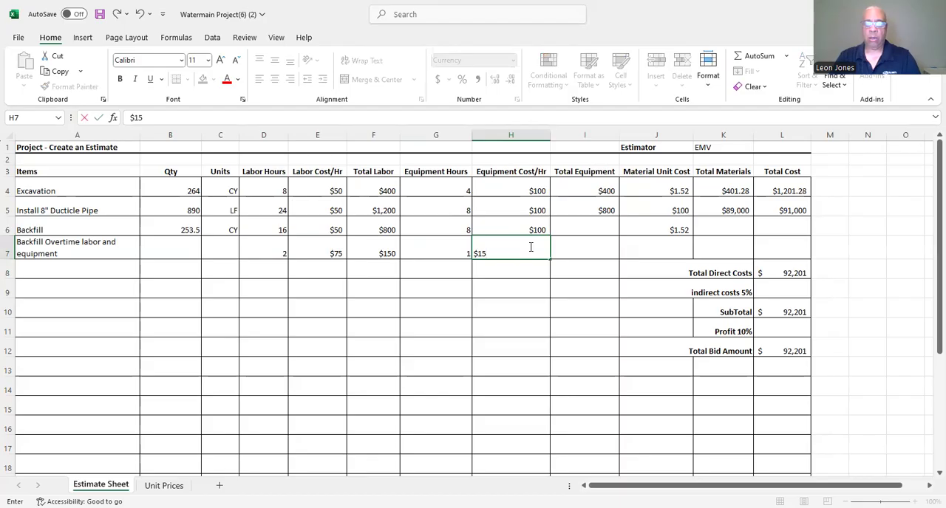
key(Return)
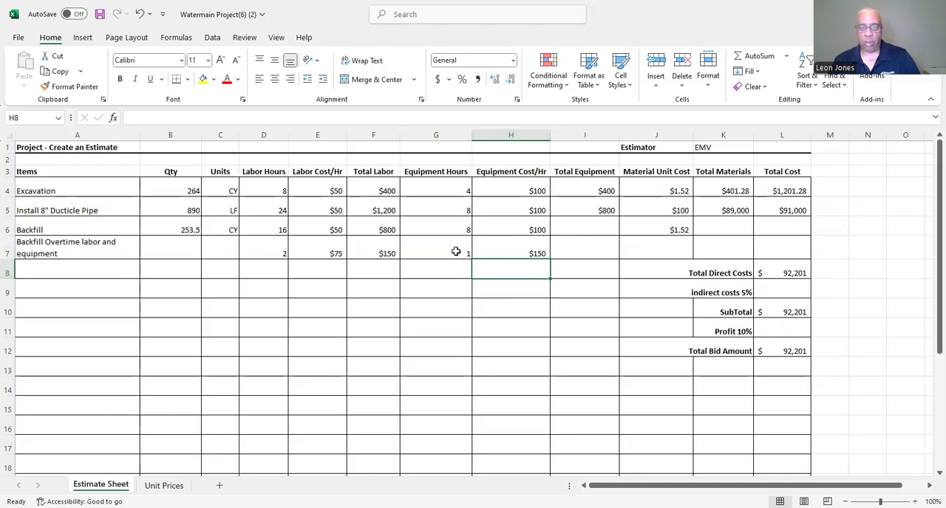
Calculate Backfill's total equipment in I6 by multiplying its equipment hours by the equipment cost per hour (=G6*H6).
click(569, 229)
text(=)
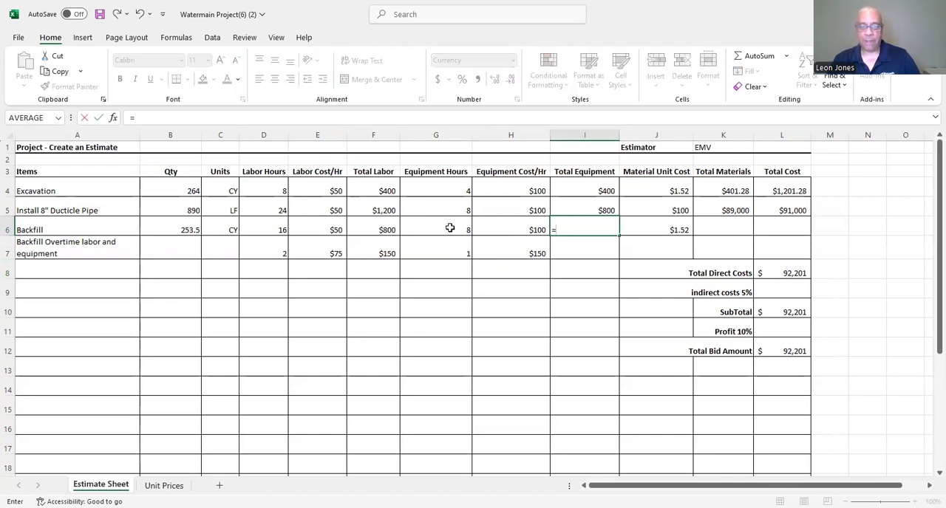
click(449, 228)
text(*)
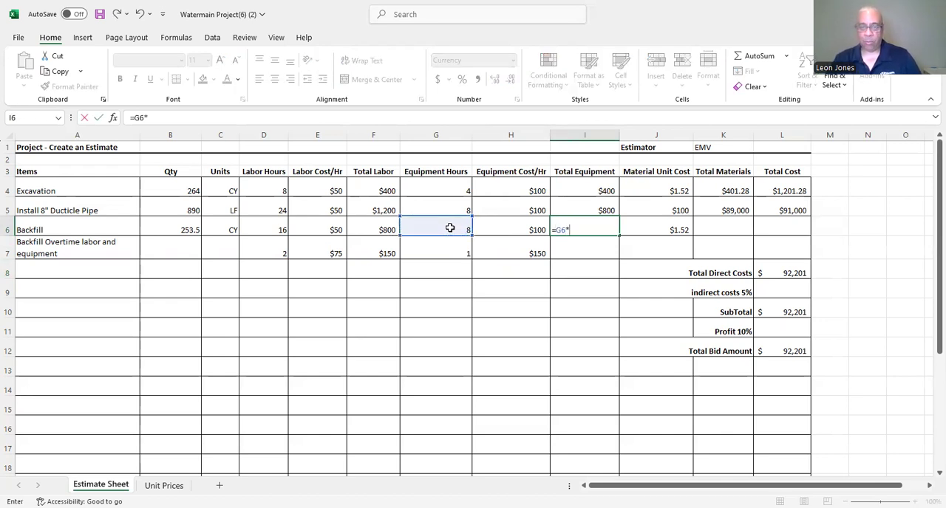
click(503, 229)
key(Return)
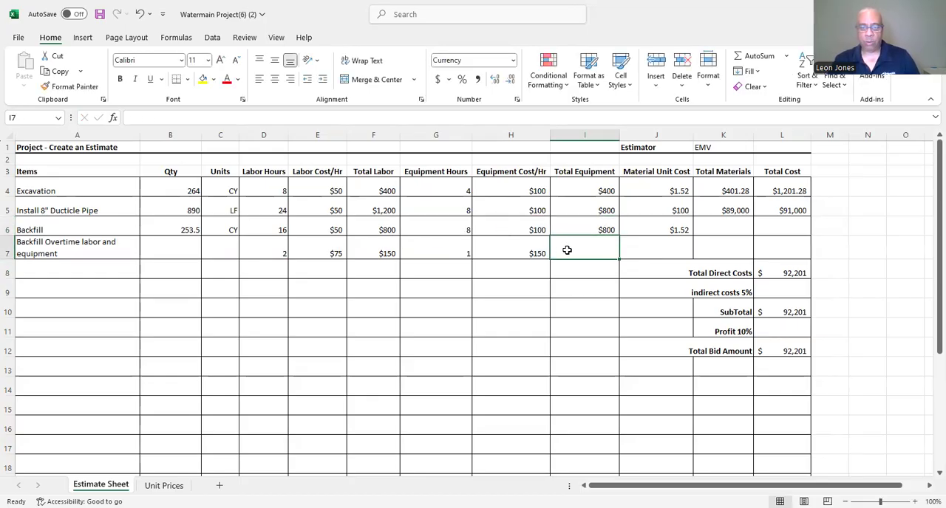
Calculate the Backfill Overtime total equipment in I7 as equipment hours times equipment cost per hour (=G7*H7).
text(=)
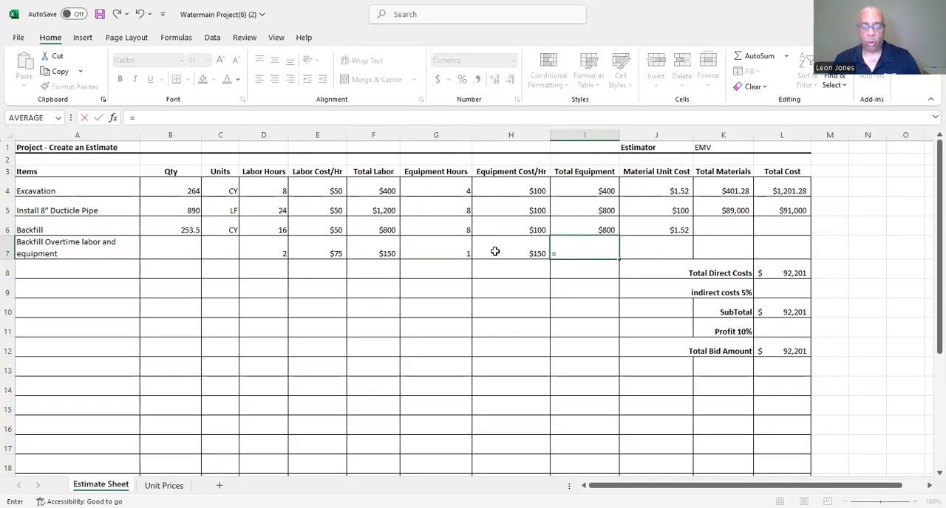
click(440, 252)
text(*)
click(513, 253)
key(Return)
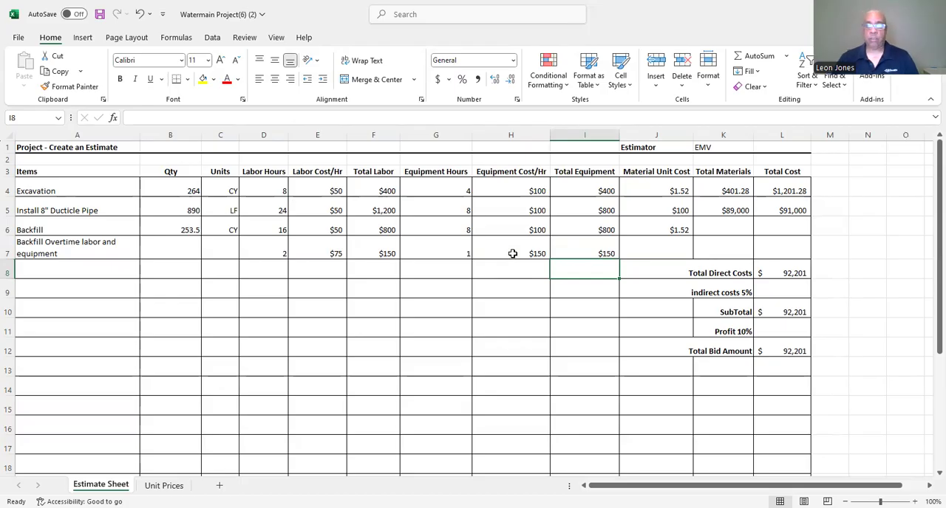
Calculate Backfill's total materials in K6 by multiplying its quantity by the material unit cost (=B6*J6).
click(716, 227)
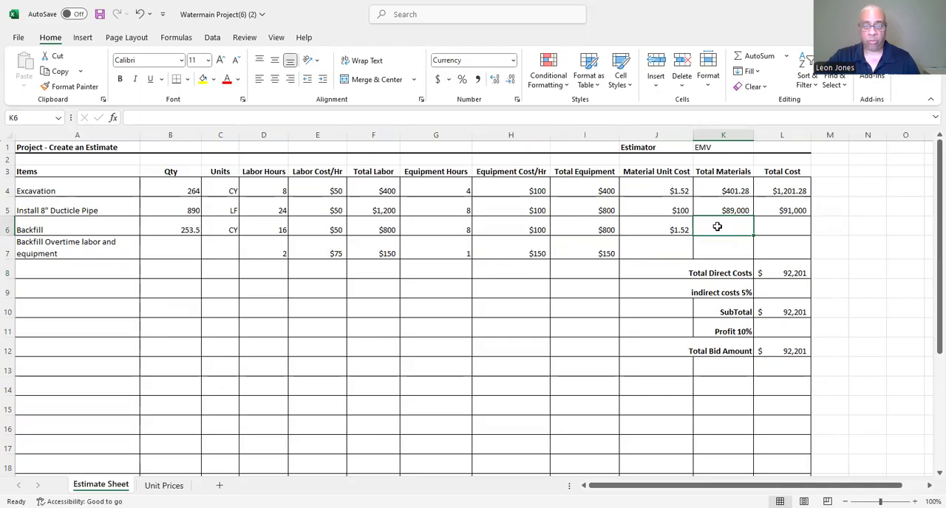
text(=)
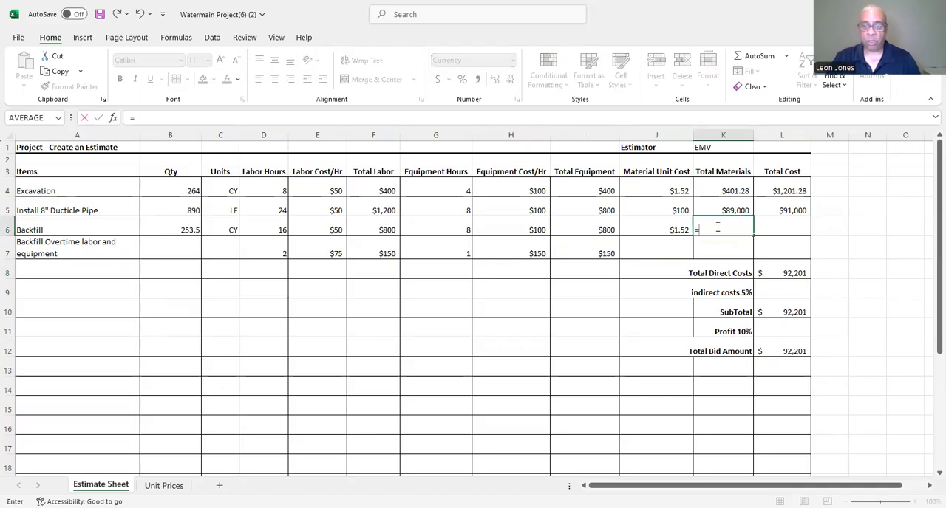
click(178, 226)
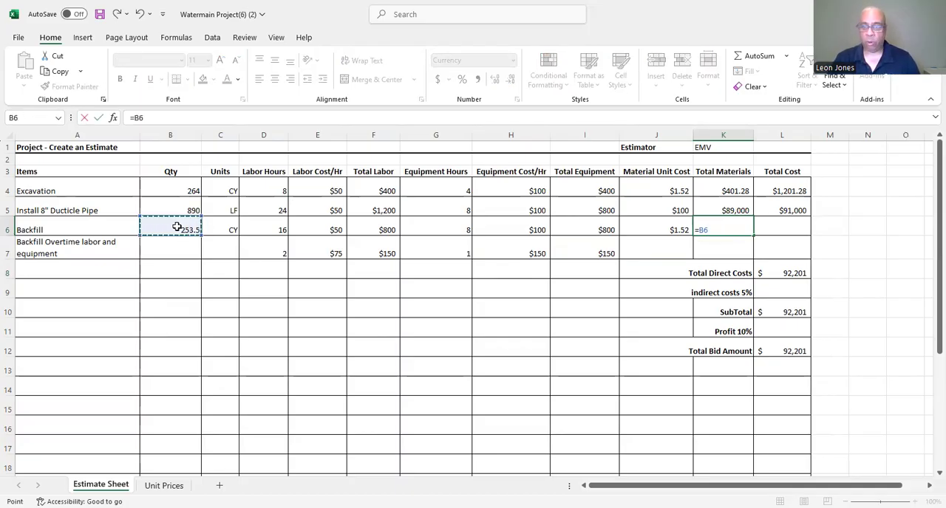
text(*)
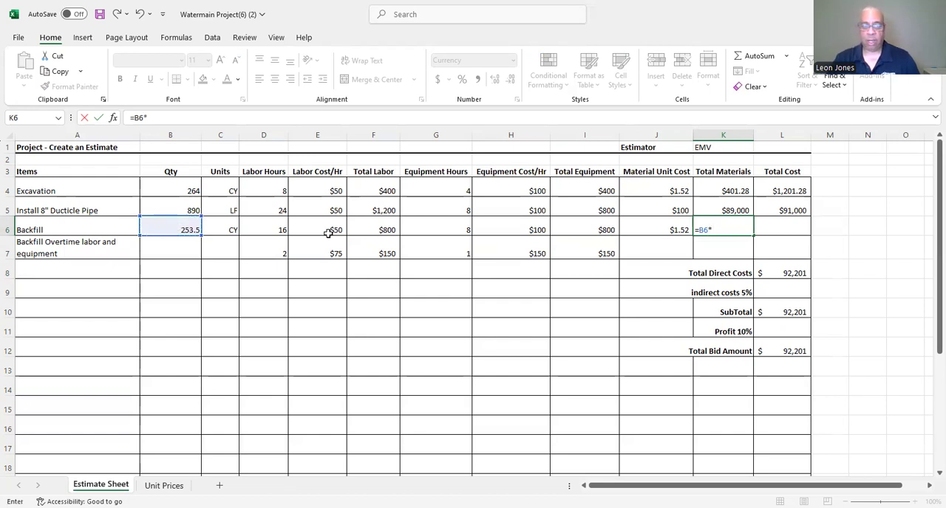
click(650, 225)
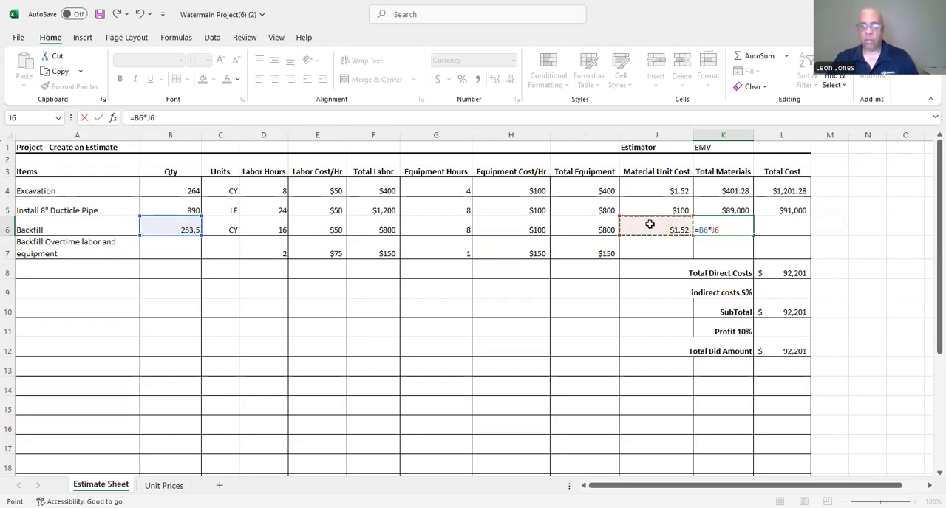
key(Return)
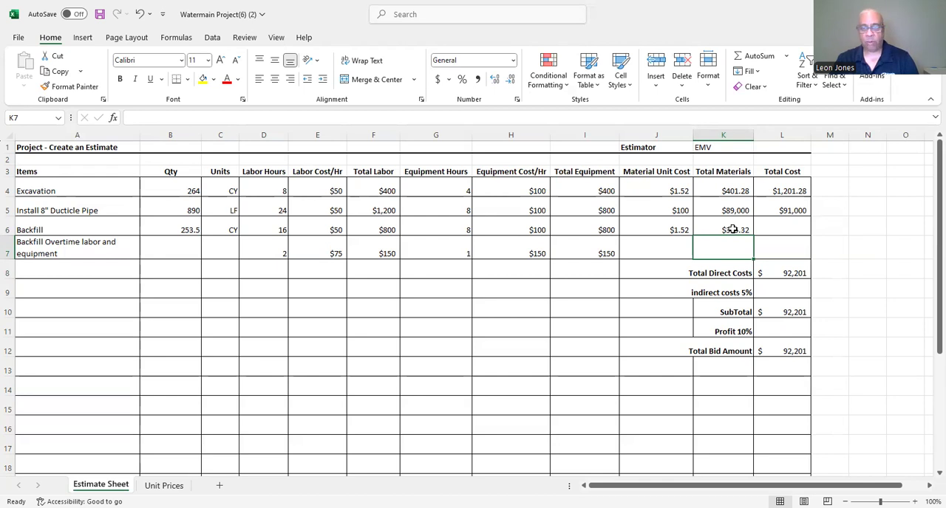
Replace Backfill's quantity in B6 with a formula that subtracts 11.5 from the Excavation quantity (=B4-11.5).
click(787, 222)
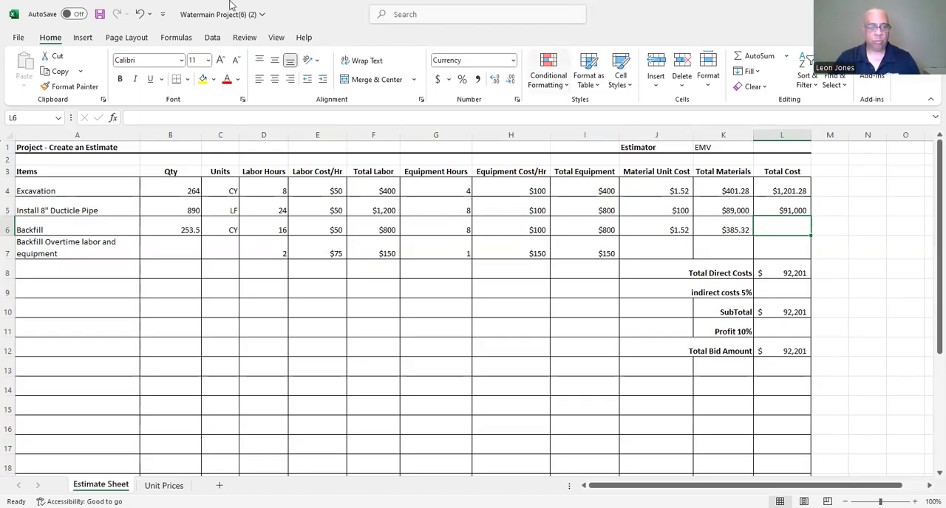
click(169, 226)
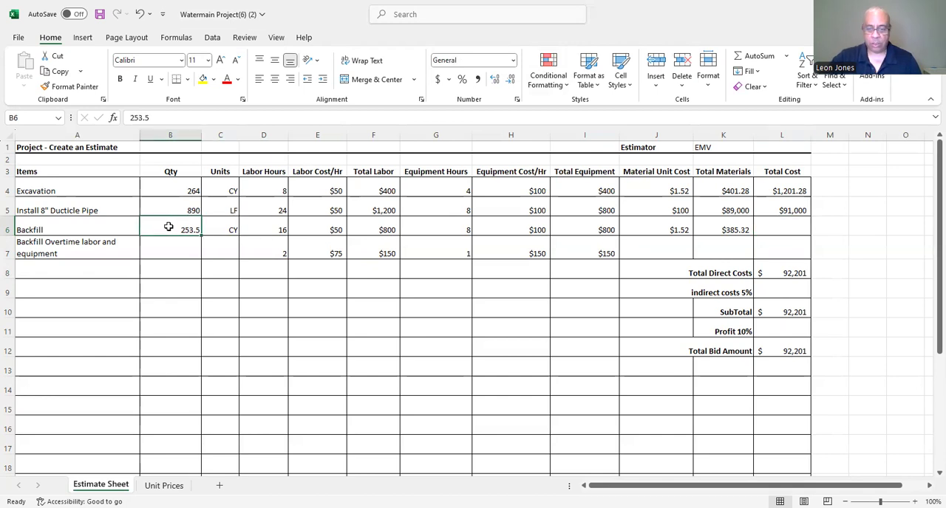
key(Delete)
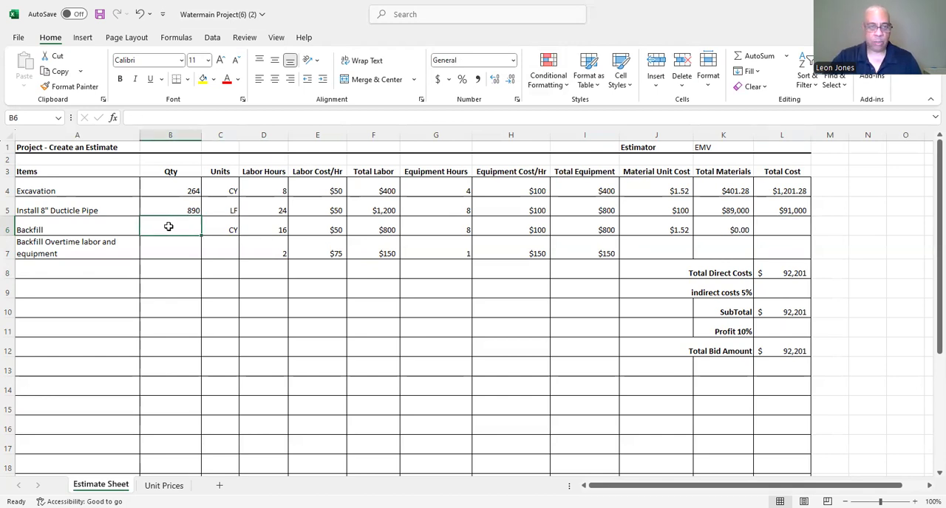
text(=)
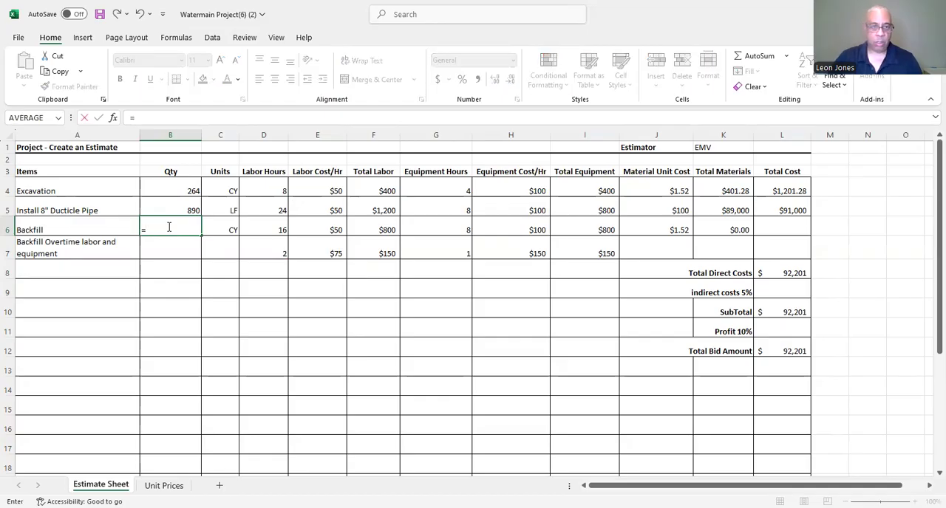
click(165, 189)
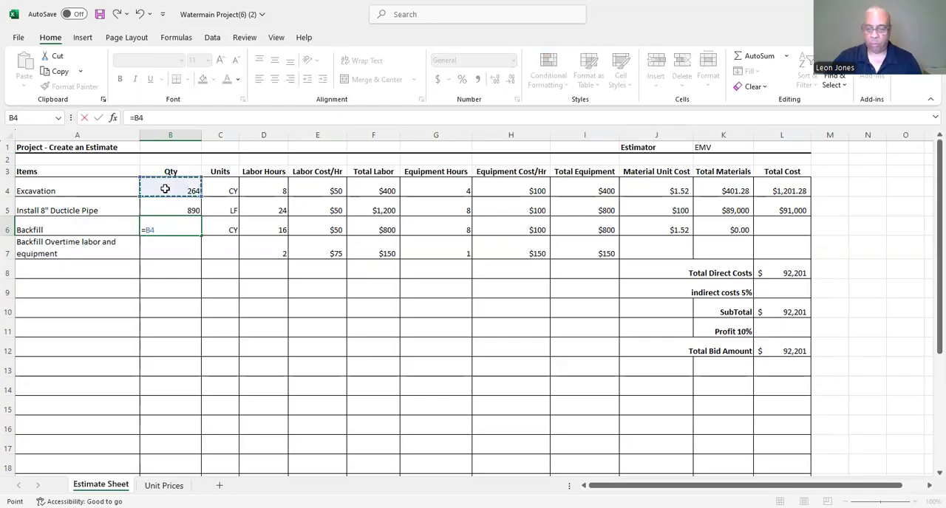
text(-11)
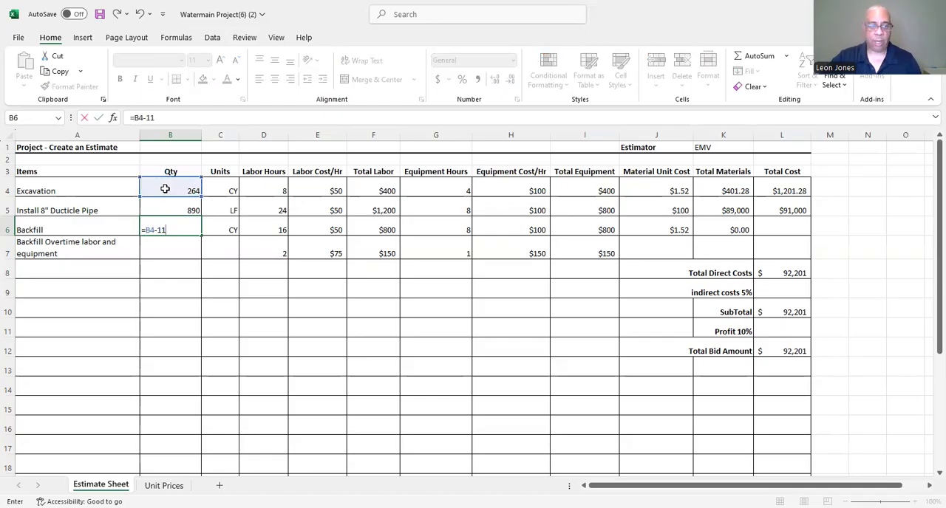
text(.5)
key(Return)
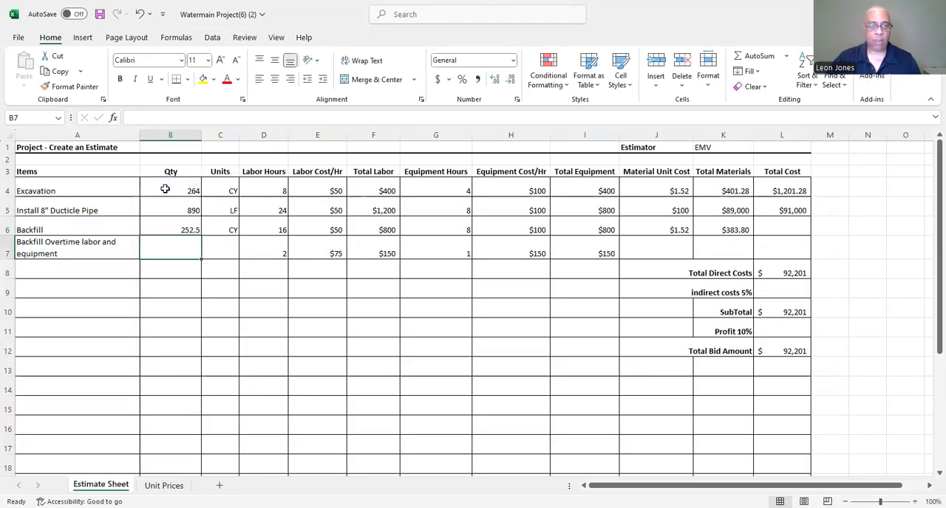
Clear Backfill's total materials in K6 and re-enter it as quantity times material unit cost (=B6*J6).
click(731, 230)
key(Delete)
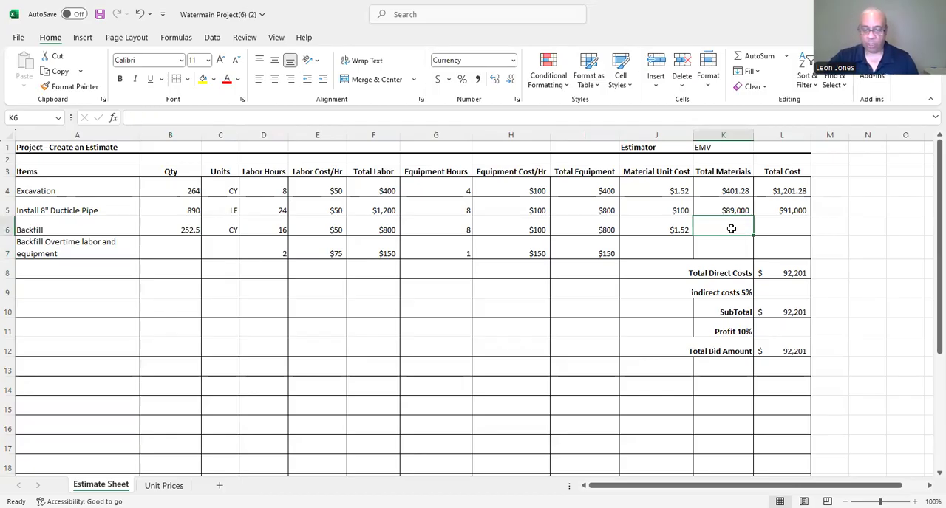
text(=)
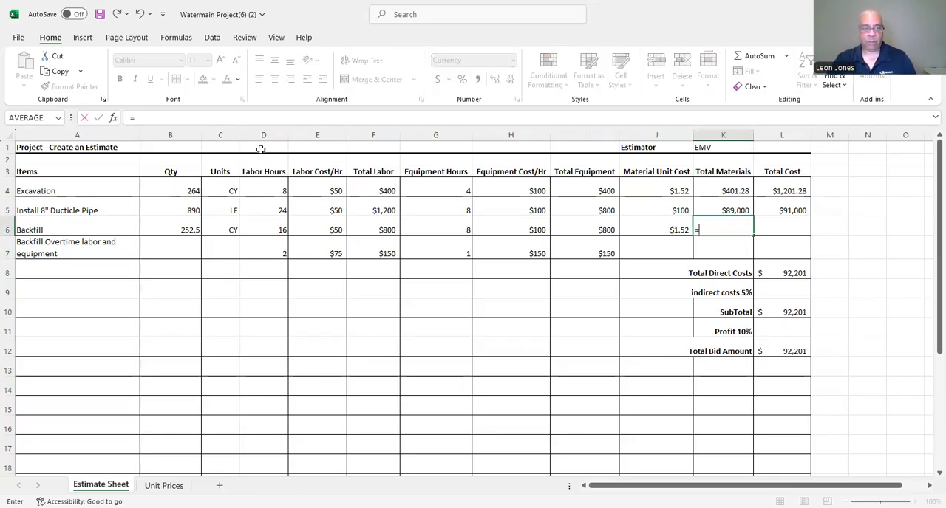
click(175, 225)
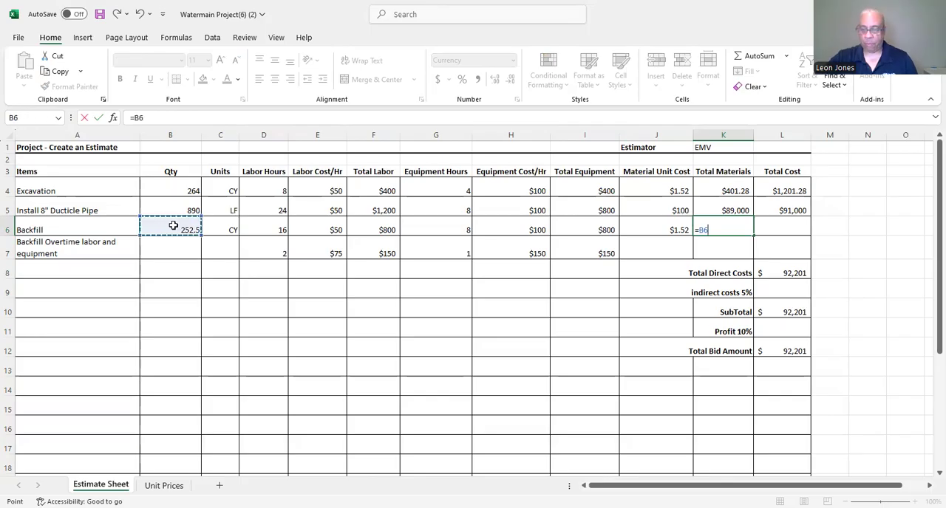
text(*)
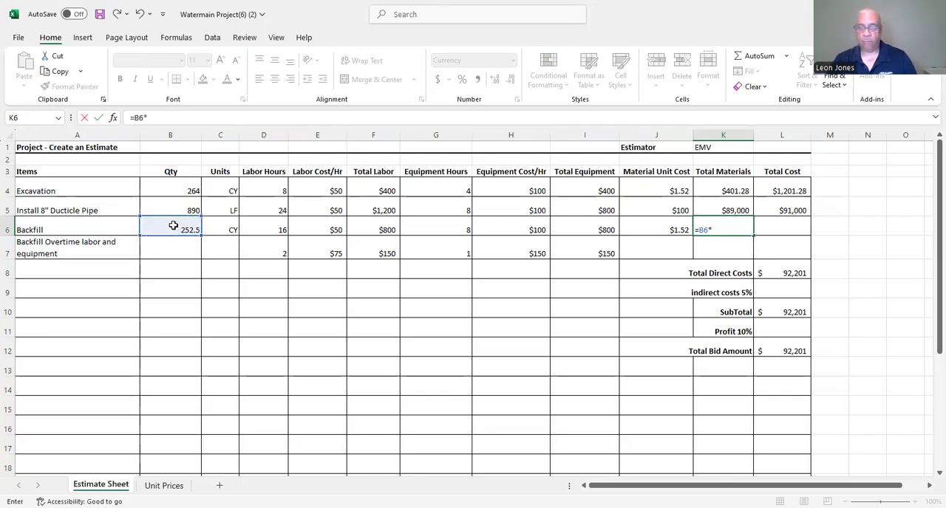
click(639, 227)
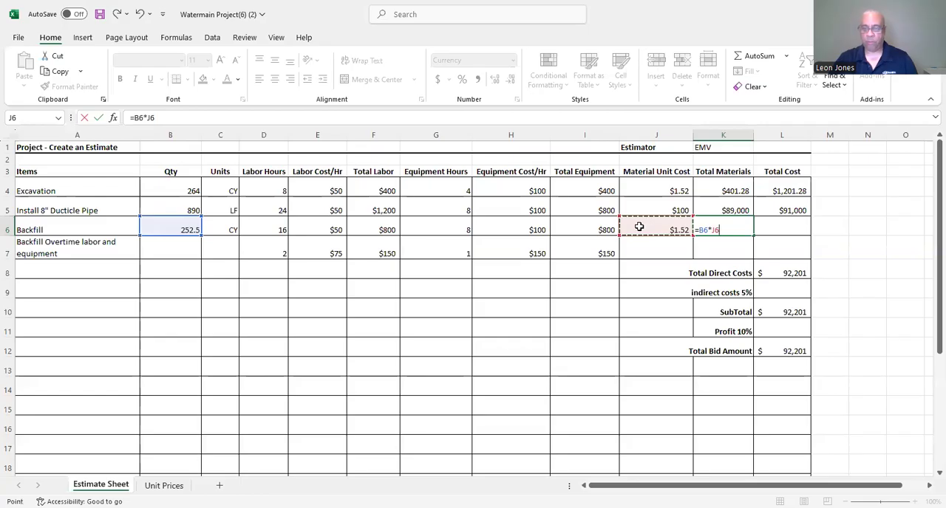
key(Return)
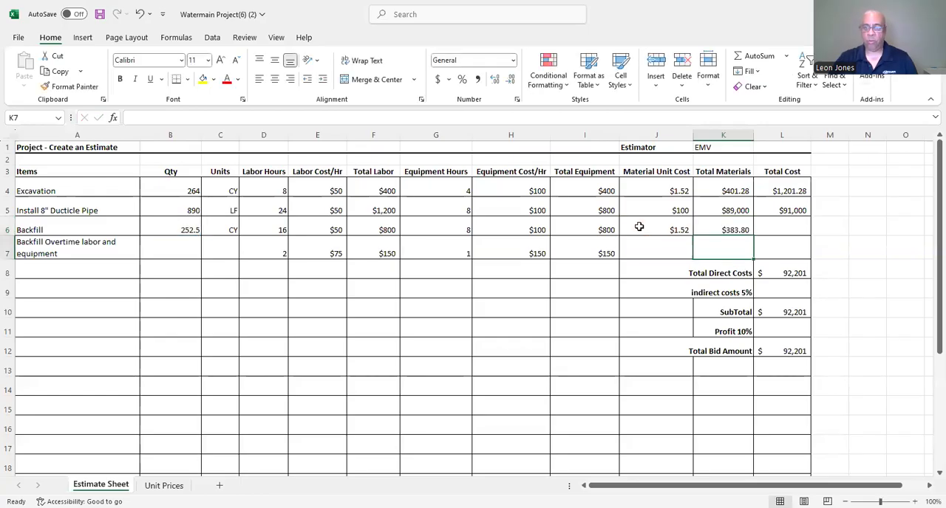
Calculate the Backfill Overtime total cost in L7 by adding its total labor and total equipment (=F7+I7).
click(786, 230)
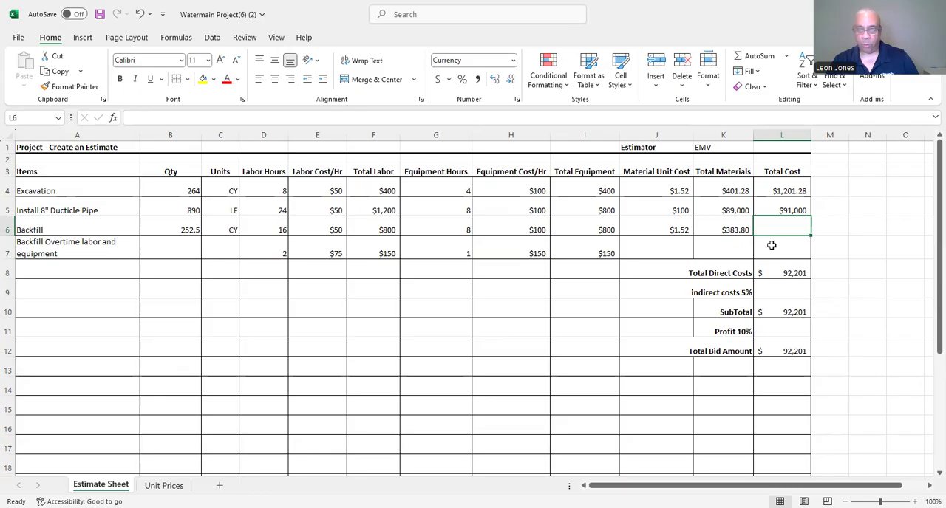
click(769, 249)
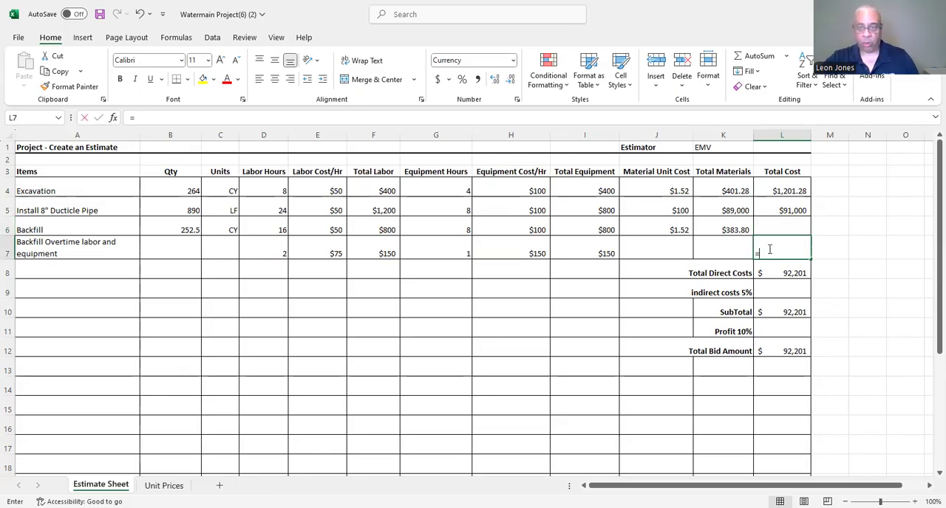
text(=)
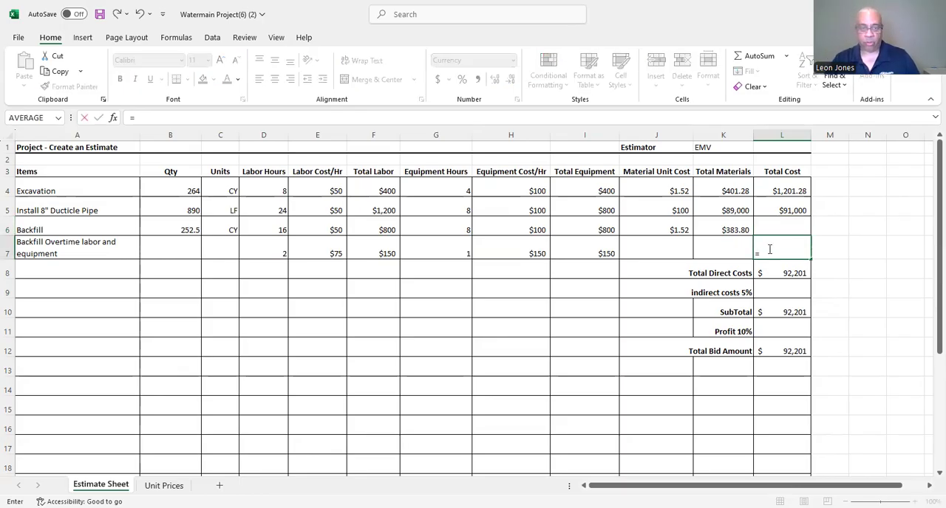
click(376, 249)
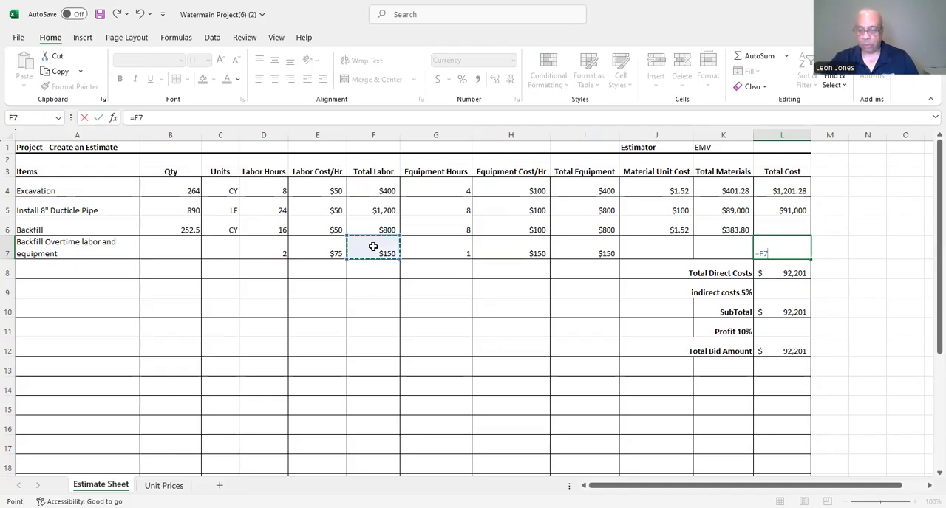
text(+)
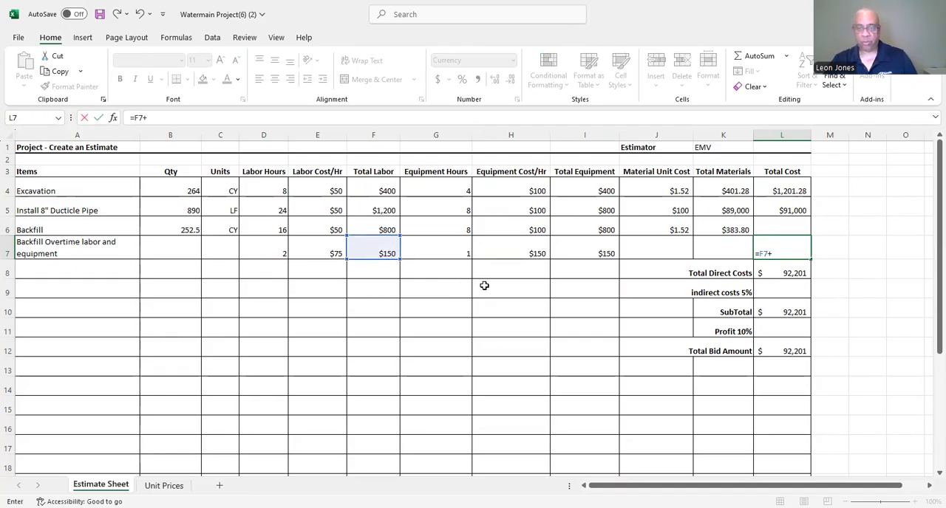
click(584, 248)
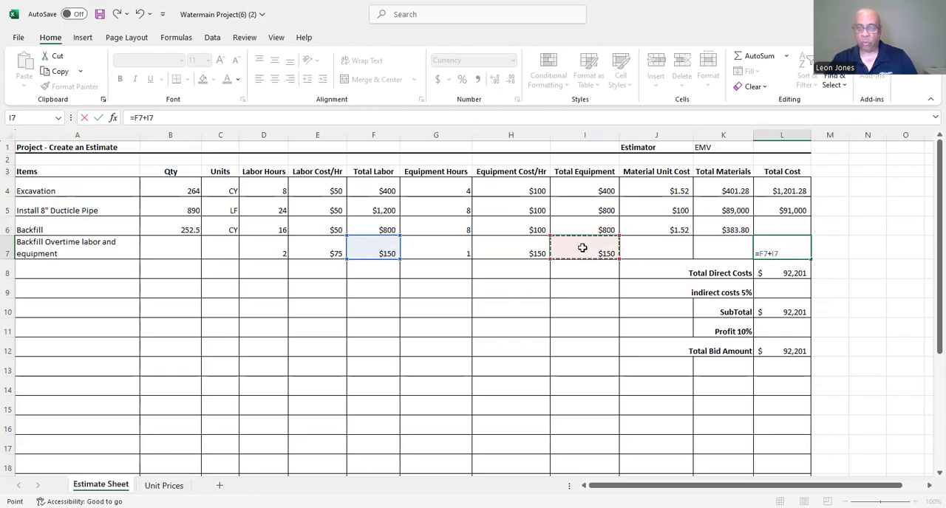
key(Return)
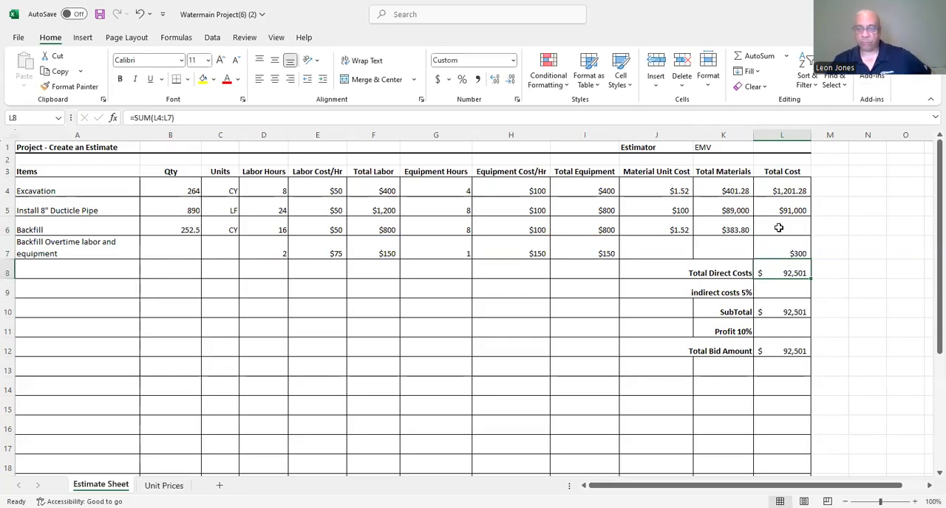
Calculate Backfill's total cost in L6 by adding its total labor, total equipment and total materials (=F6+I6+K6).
click(772, 224)
text(=)
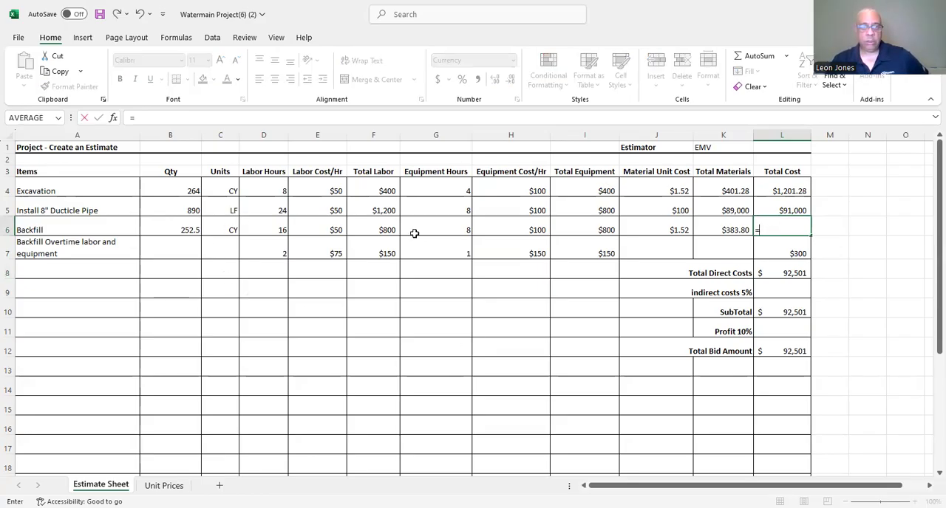
click(375, 229)
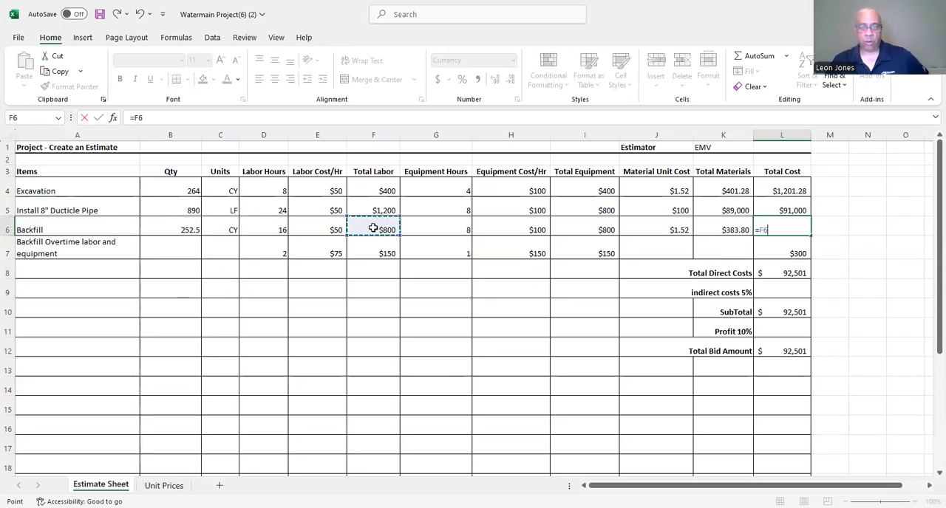
text(+)
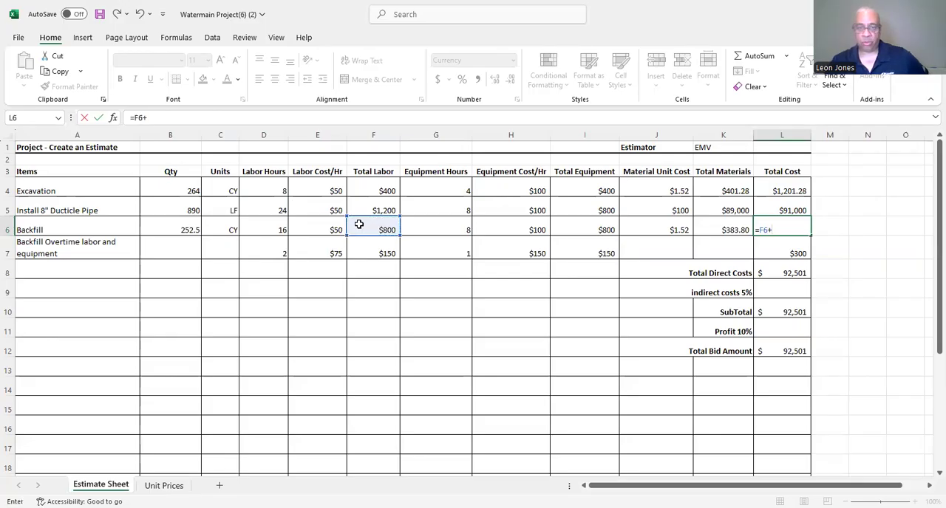
click(590, 227)
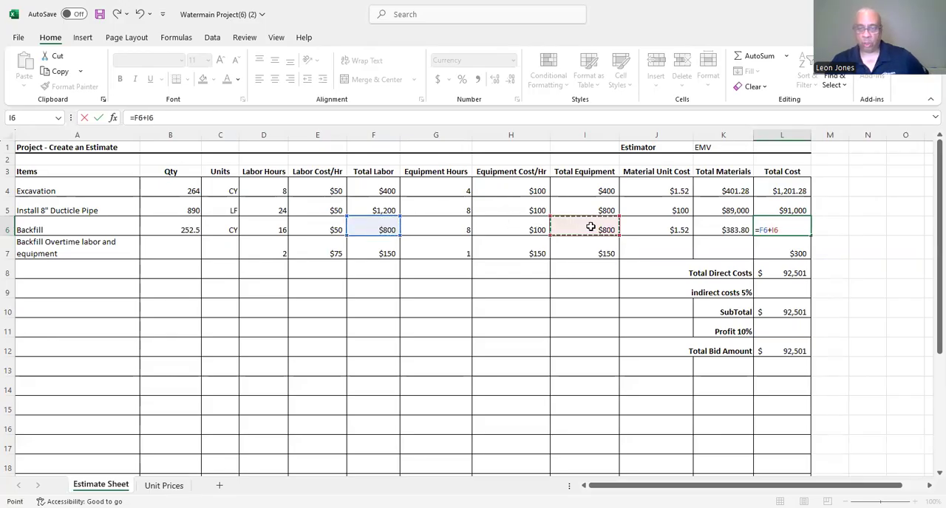
text(+)
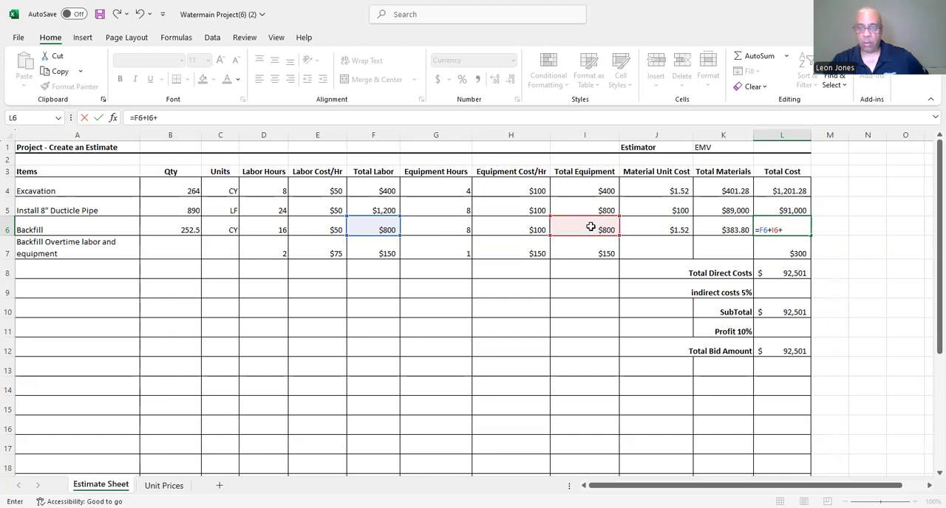
click(731, 229)
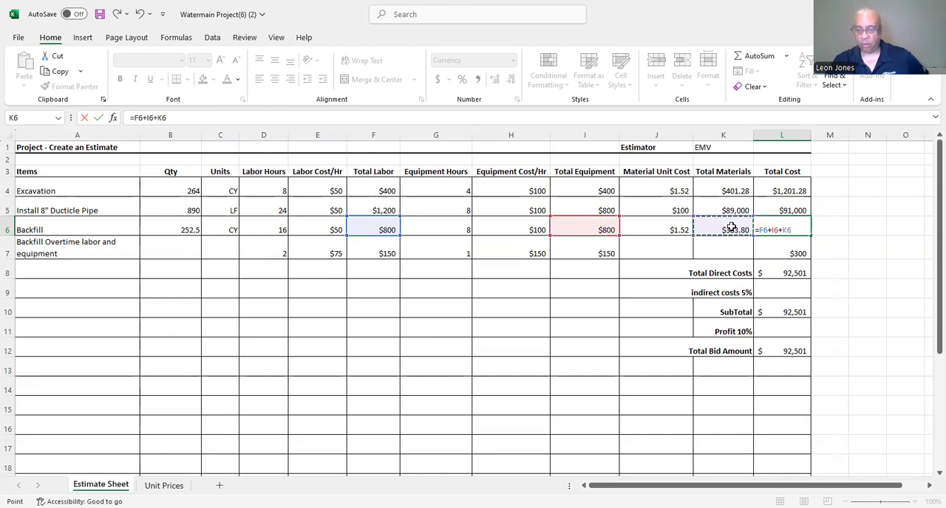
key(Return)
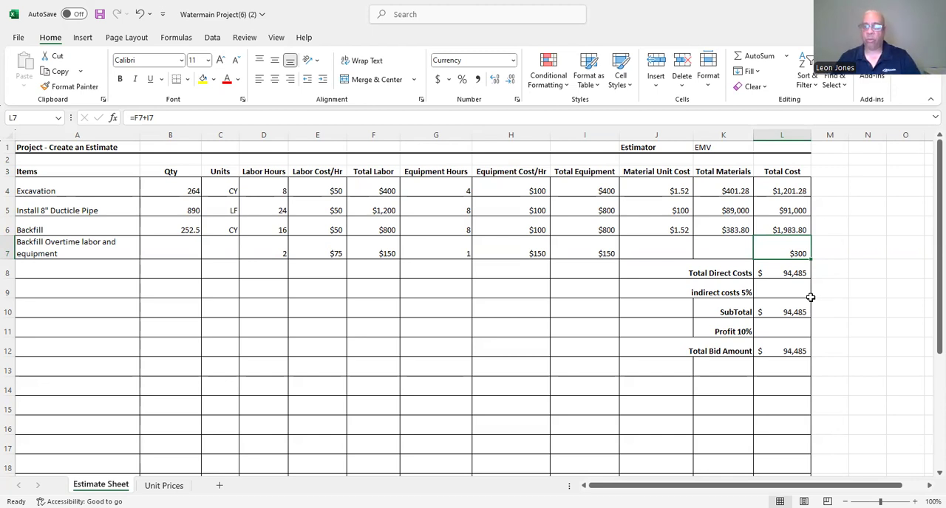
Calculate the 5% indirect costs in L9 by multiplying the Total Direct Costs by 0.05 (=L8*0.05).
click(770, 291)
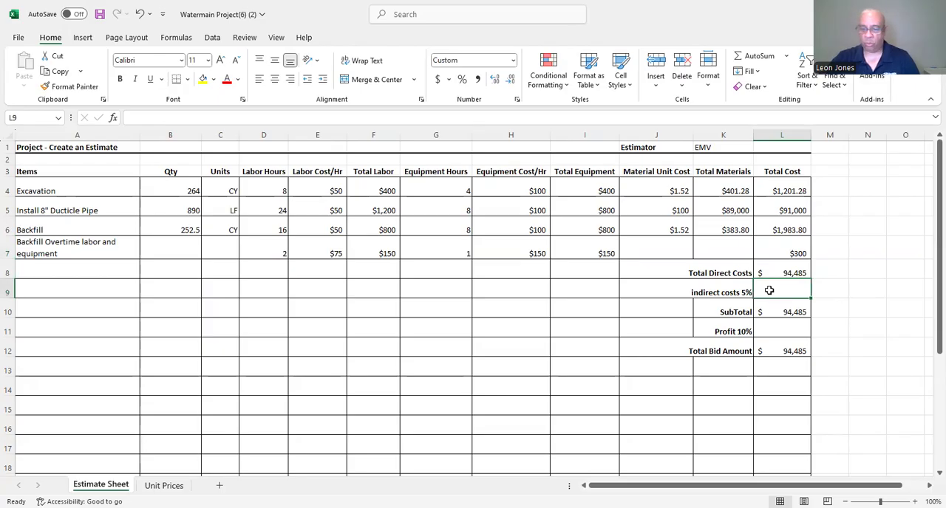
text(=)
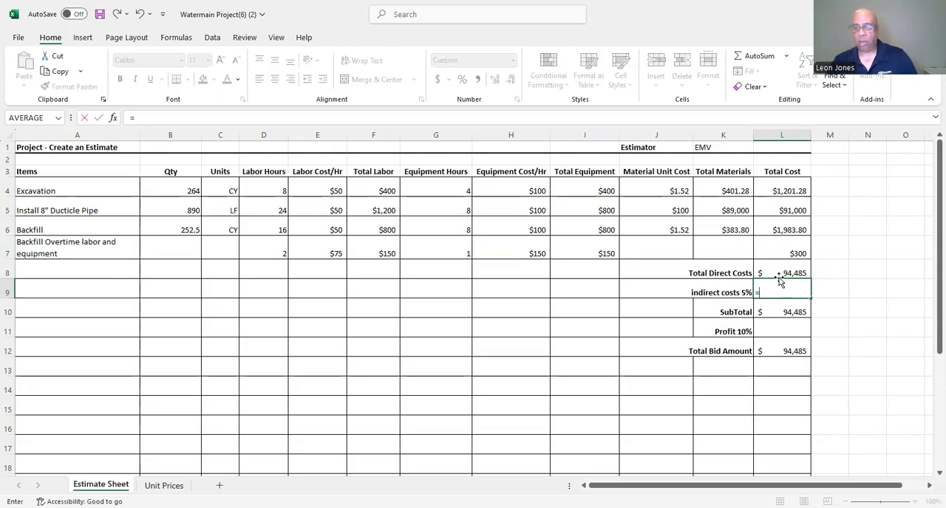
click(779, 270)
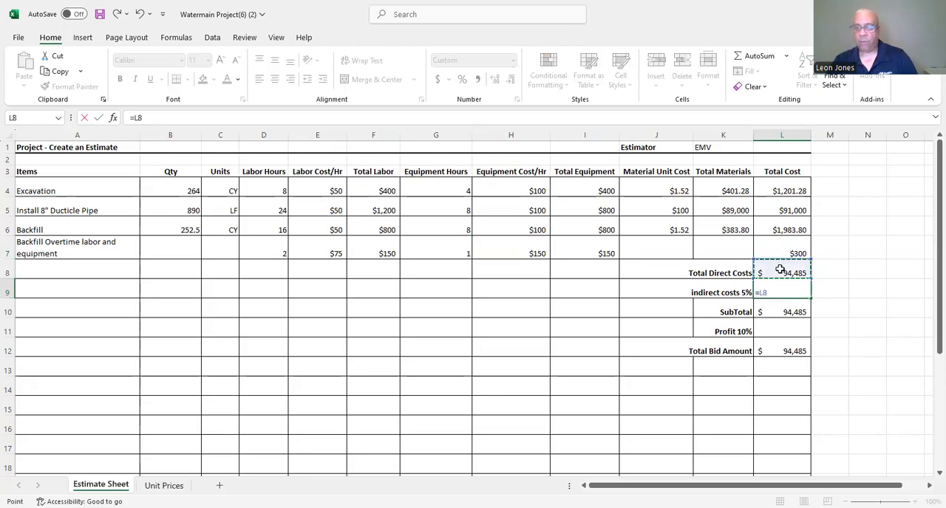
text(*)
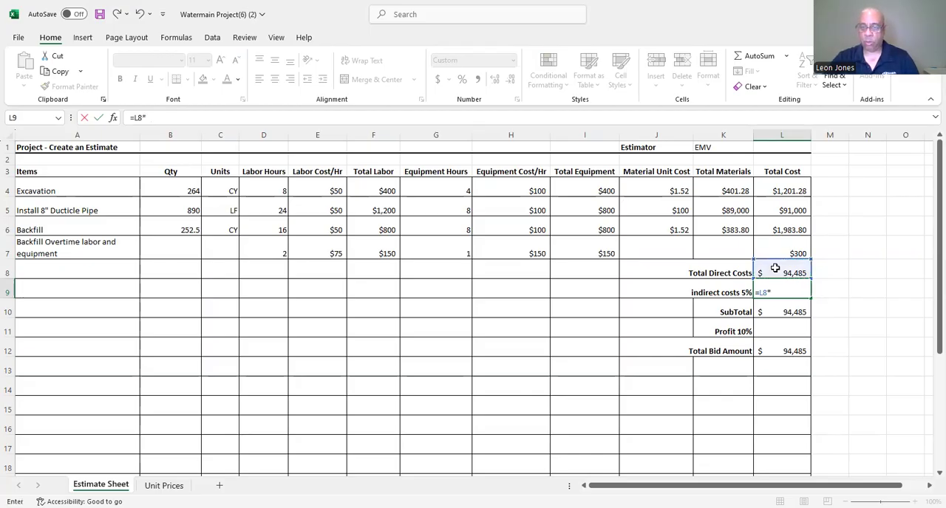
text(0.05)
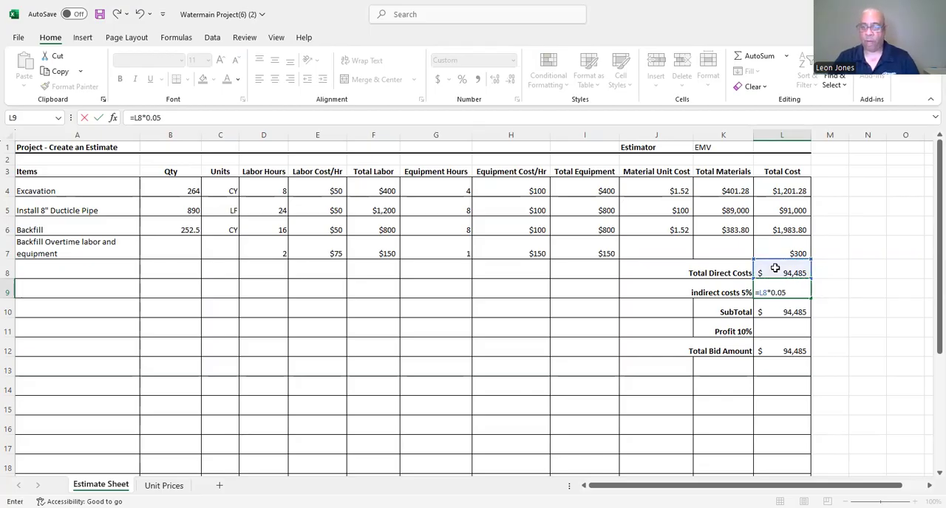
key(Return)
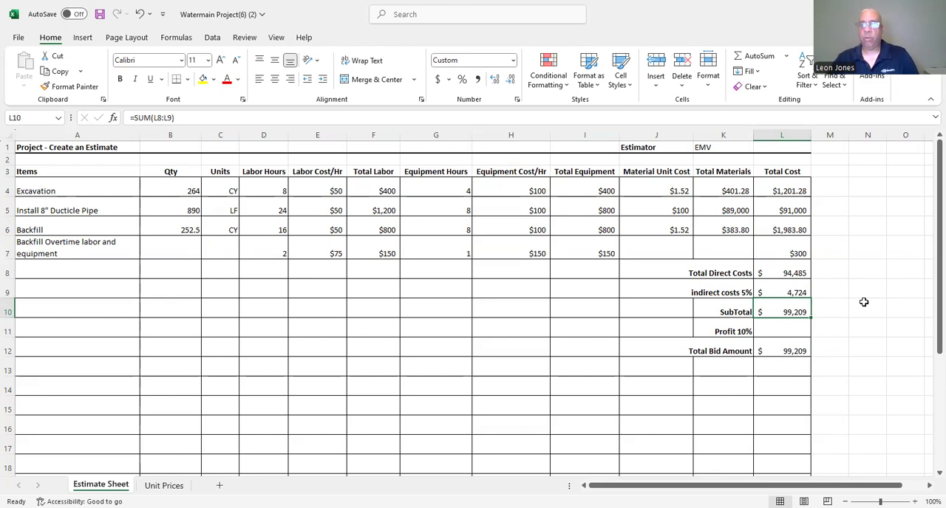
Calculate the 10% profit in L11 by multiplying the SubTotal by 0.10 (=L10*0.10).
click(770, 328)
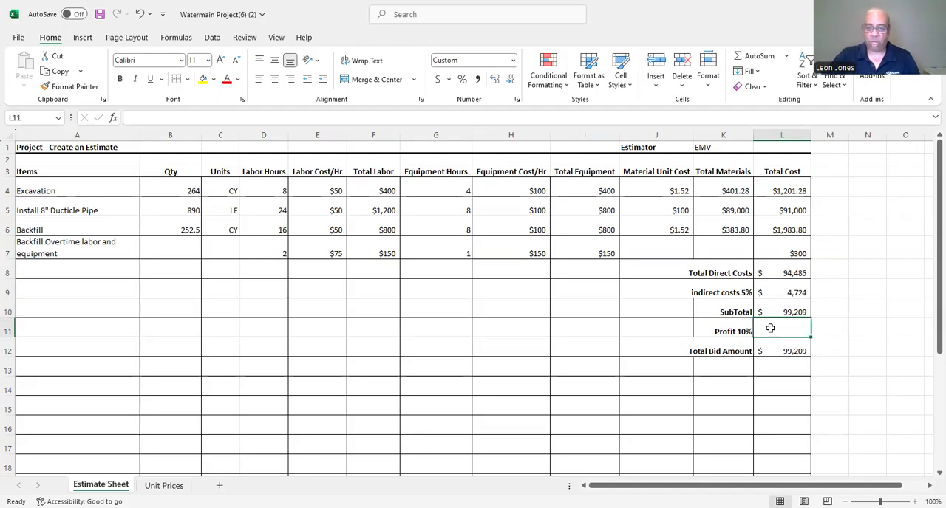
text(=)
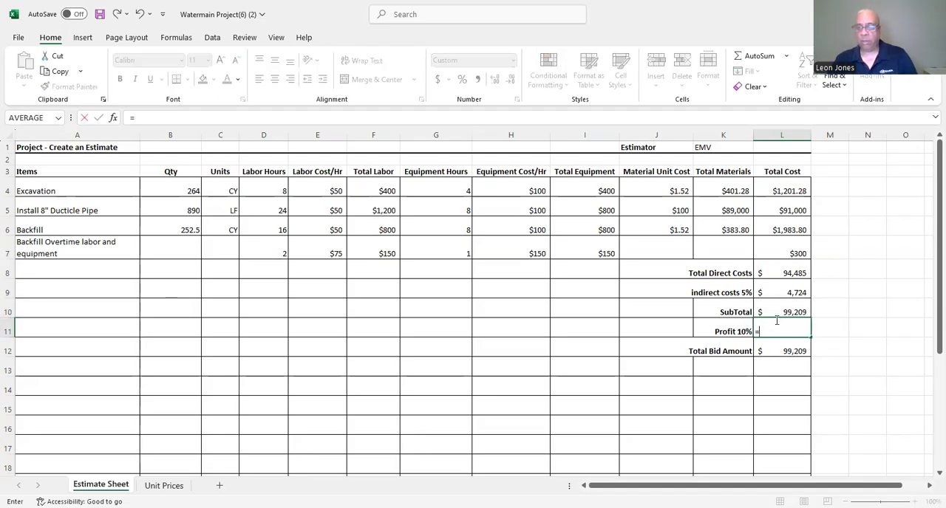
click(788, 311)
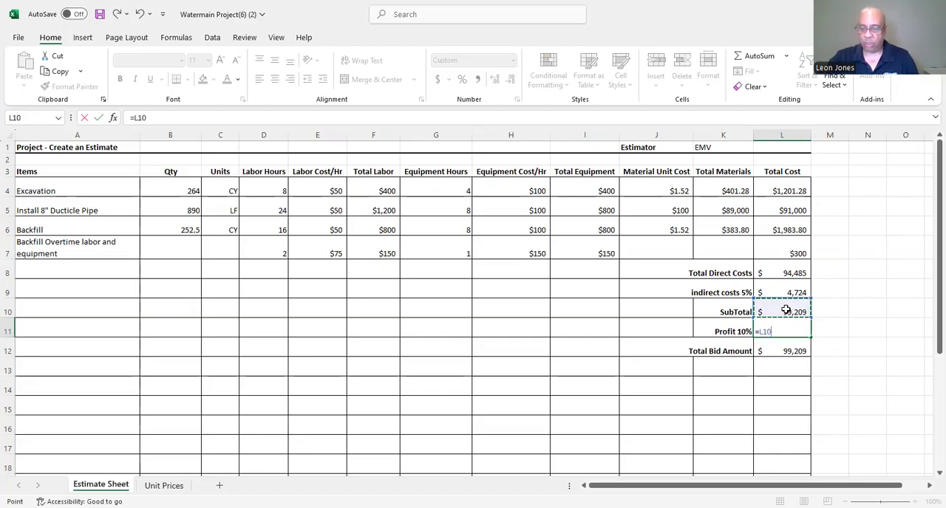
text(*10)
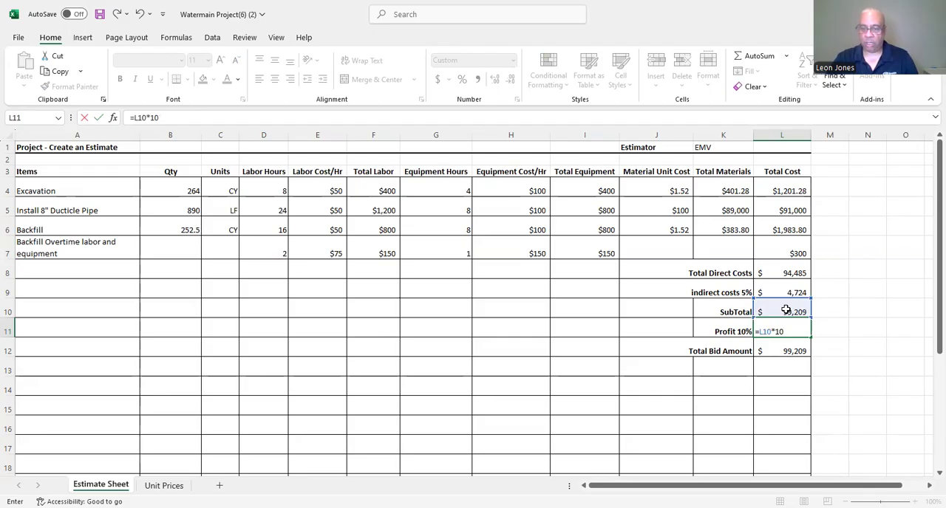
key(BackSpace)
key(BackSpace)
text(0.10)
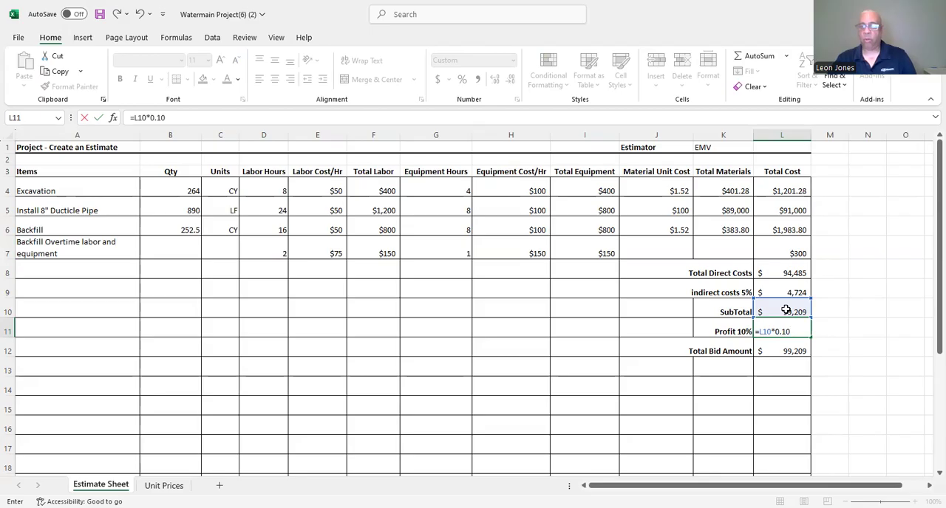
key(Return)
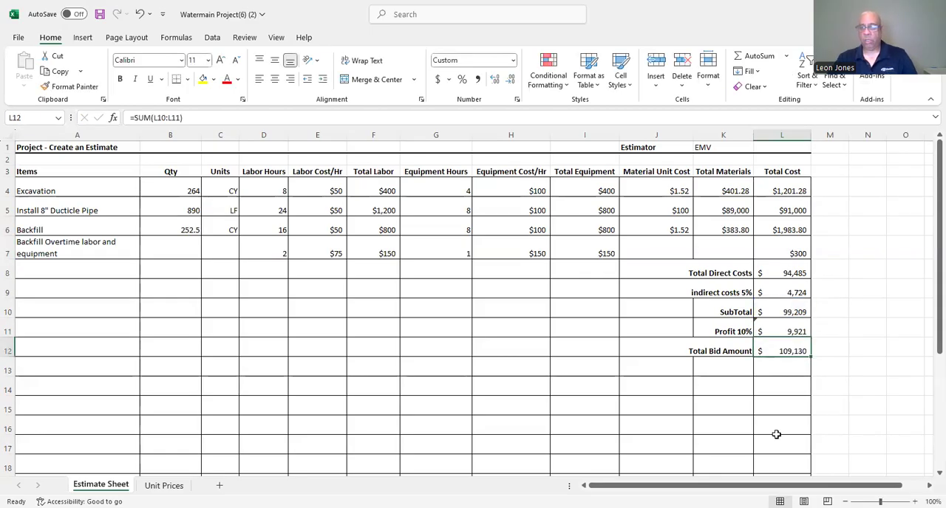